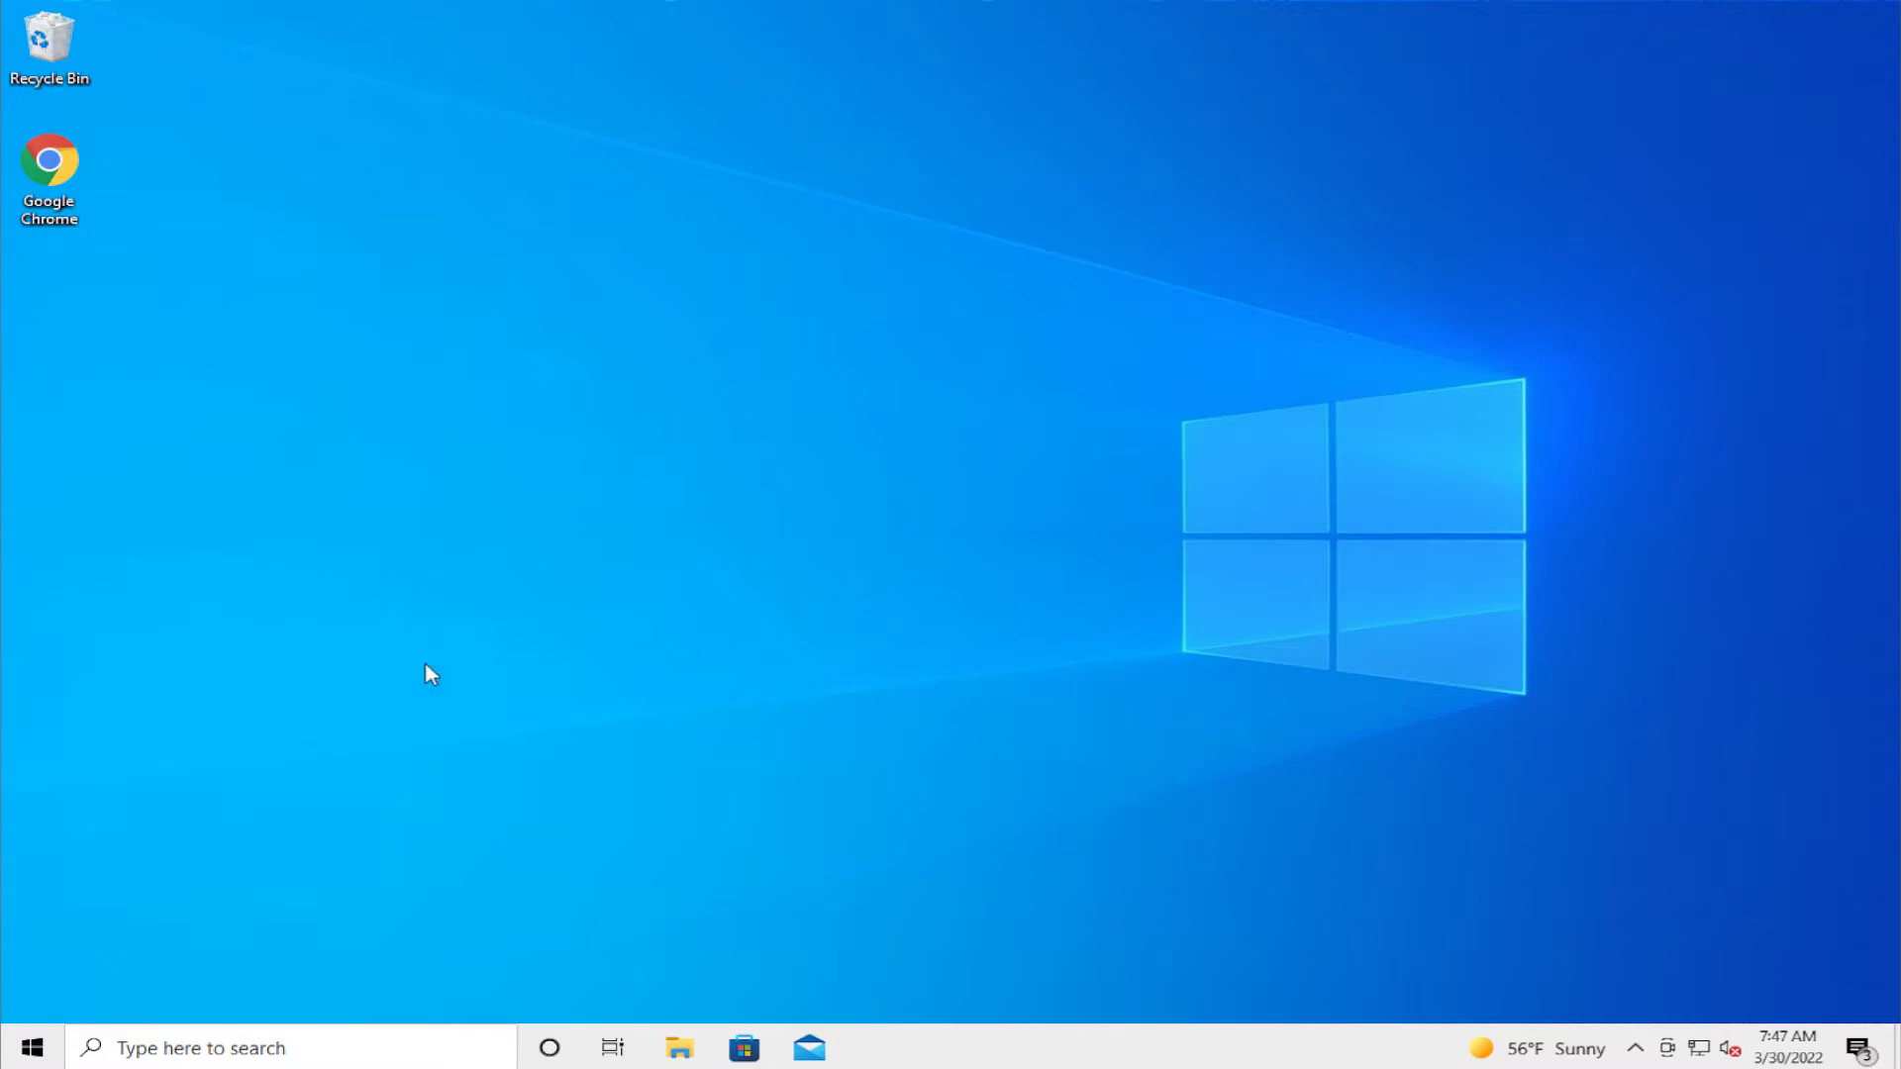
# - Launch the Services app from a Start menu search for 'servi'
pyautogui.click(31, 1047)
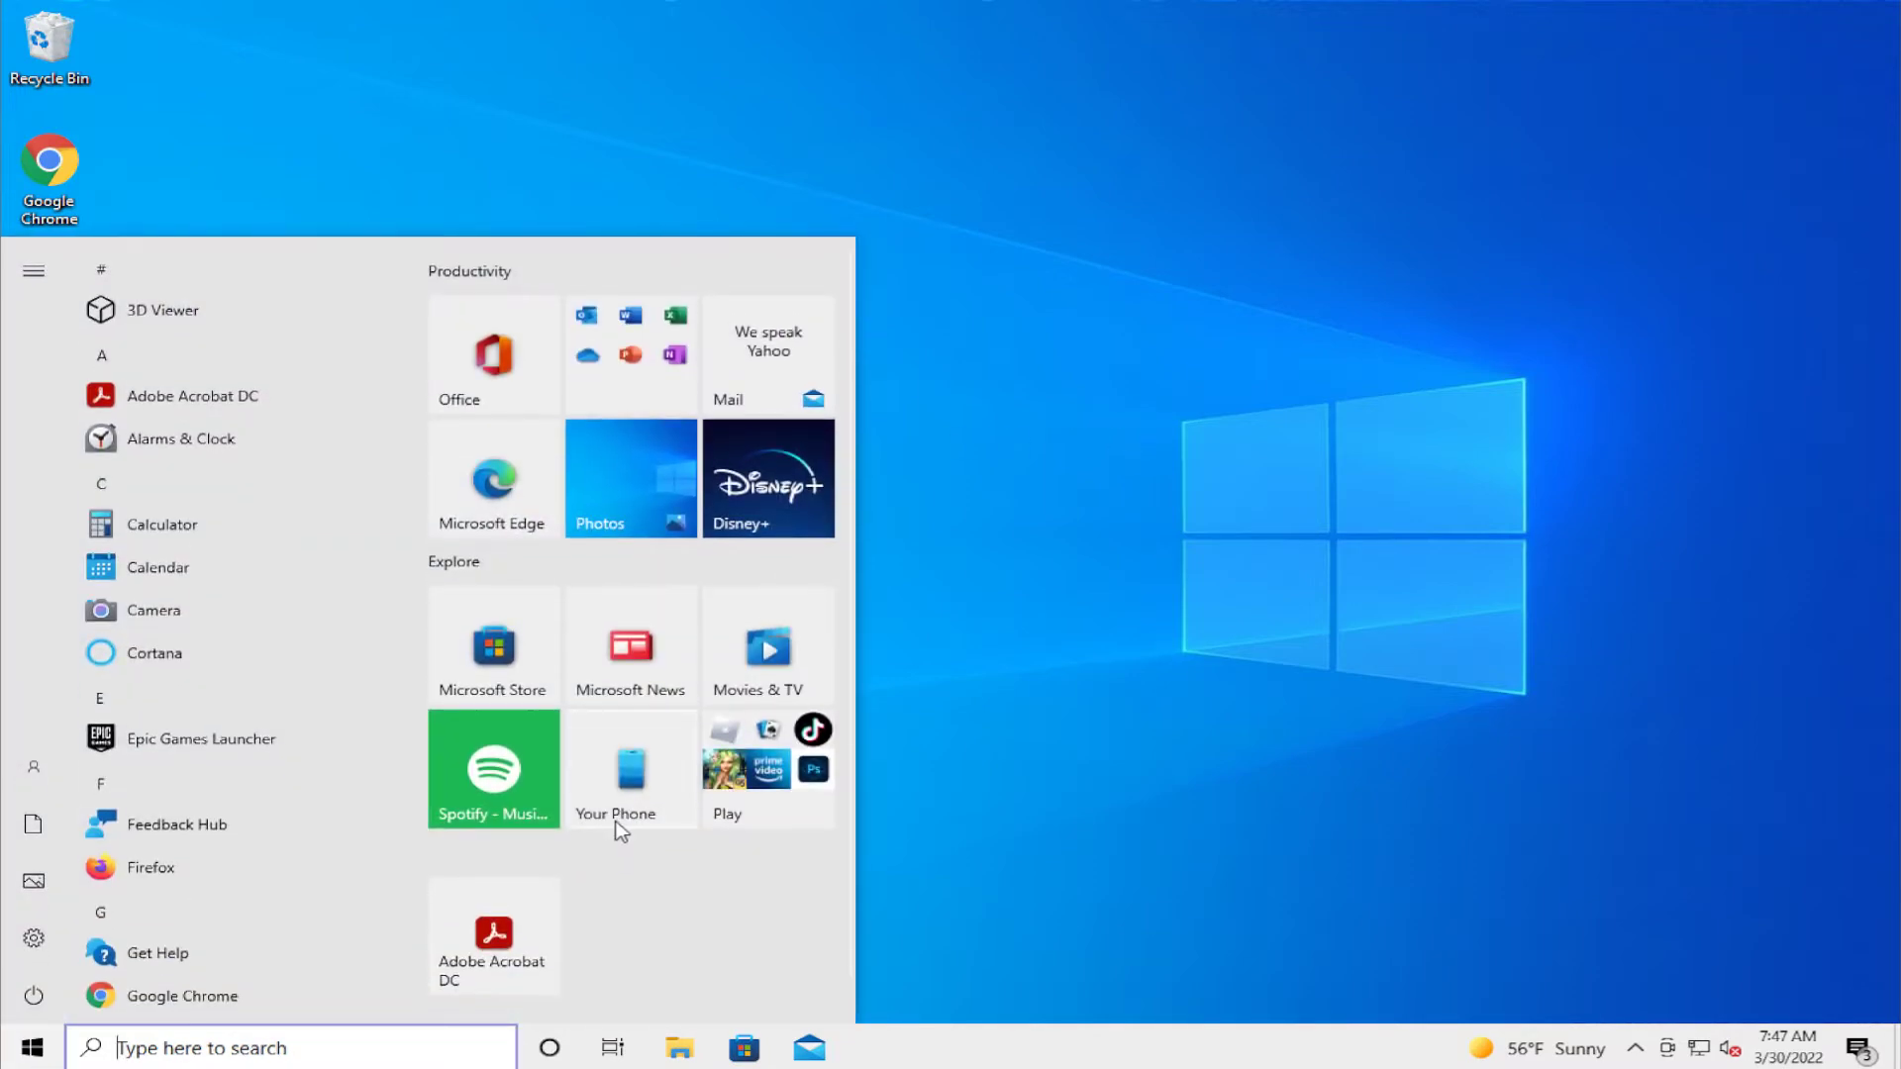
pyautogui.write('servi')
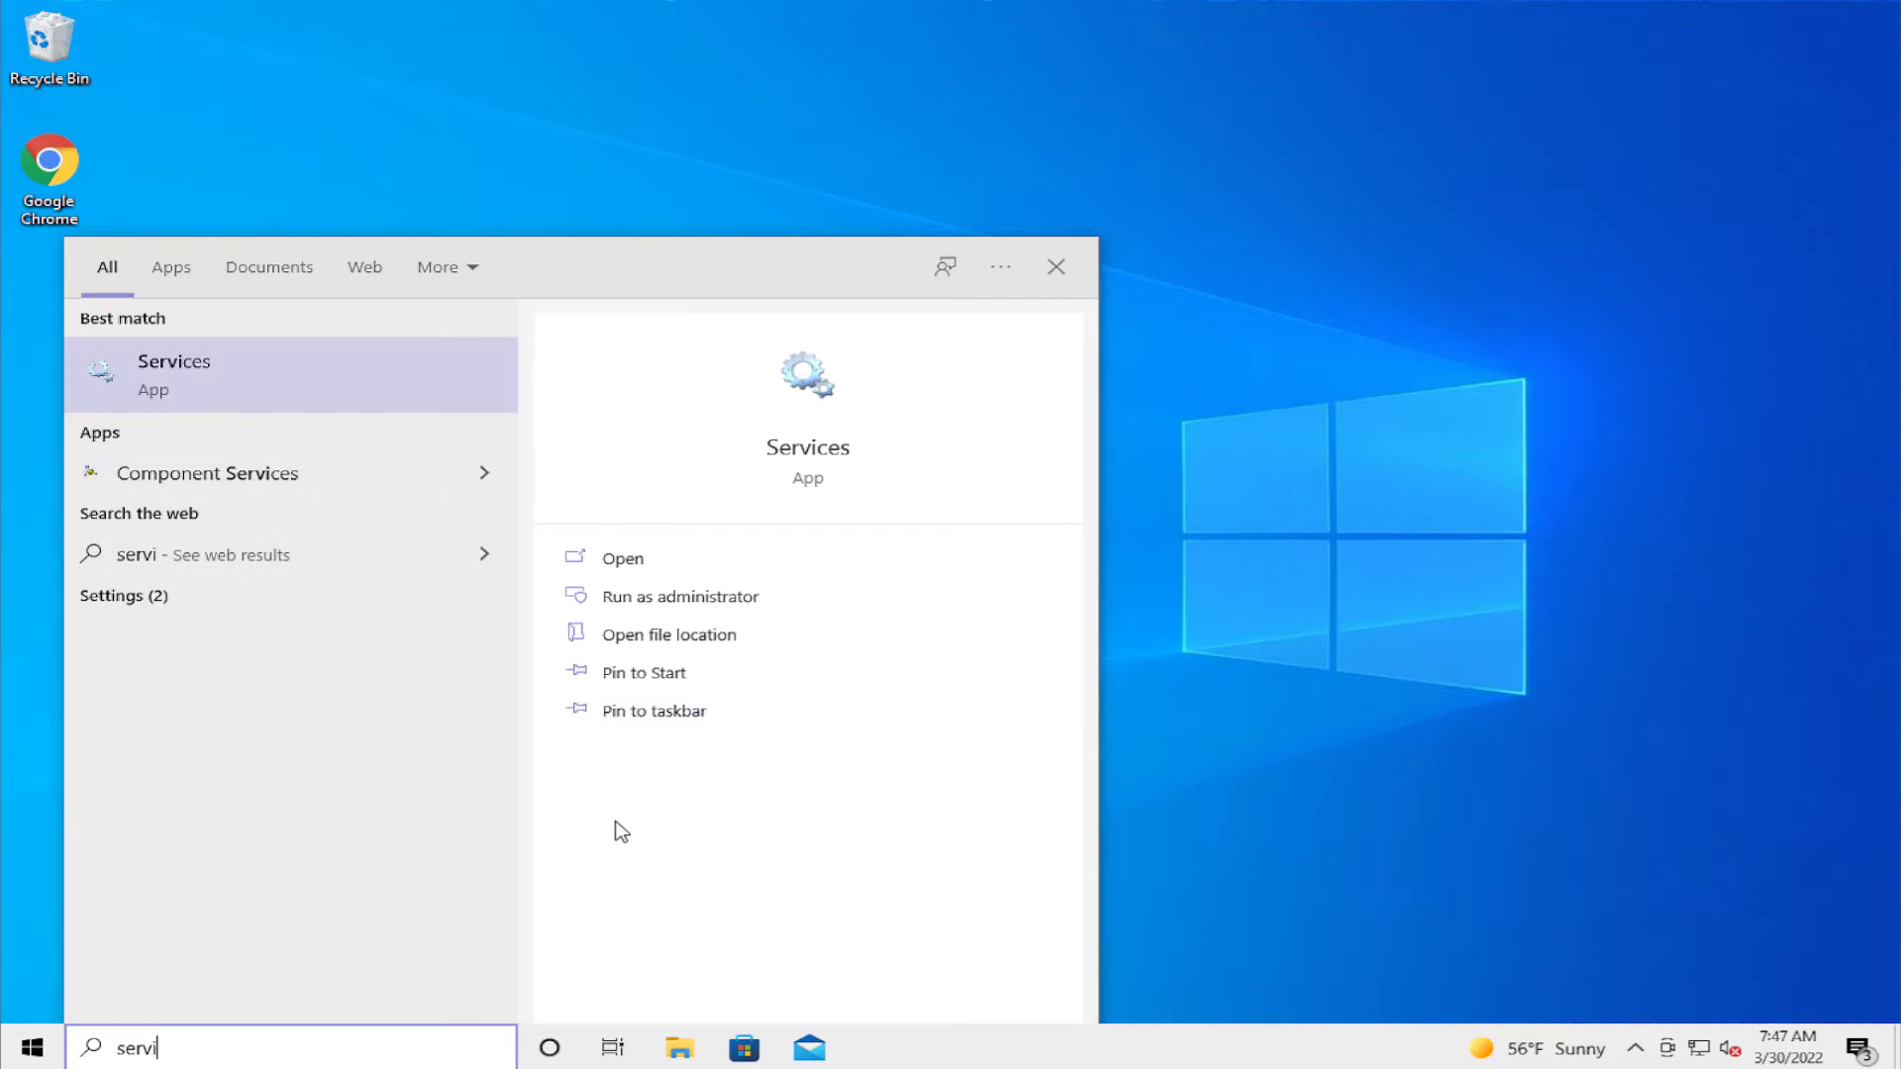
pyautogui.press('Return')
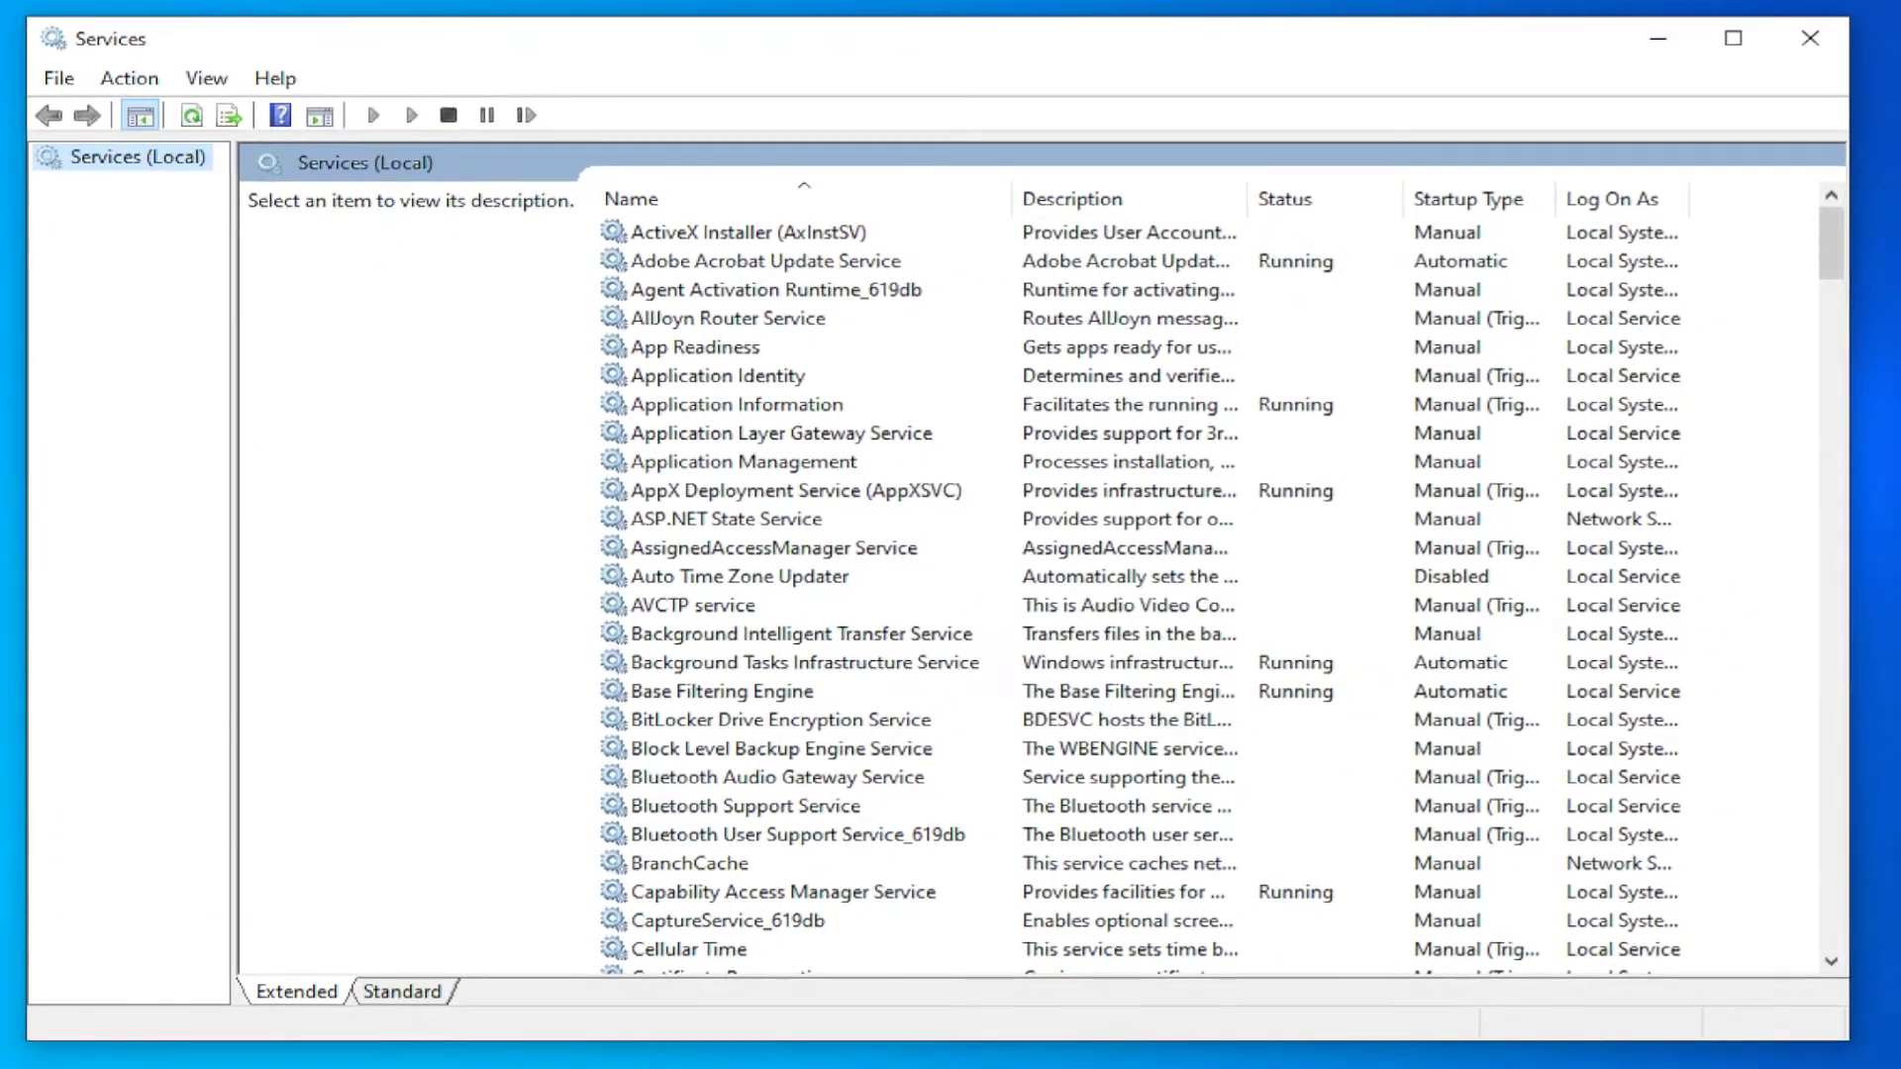
pyautogui.scroll(-8, 1188, 505)
pyautogui.scroll(-10, 1188, 504)
pyautogui.scroll(-10, 1188, 505)
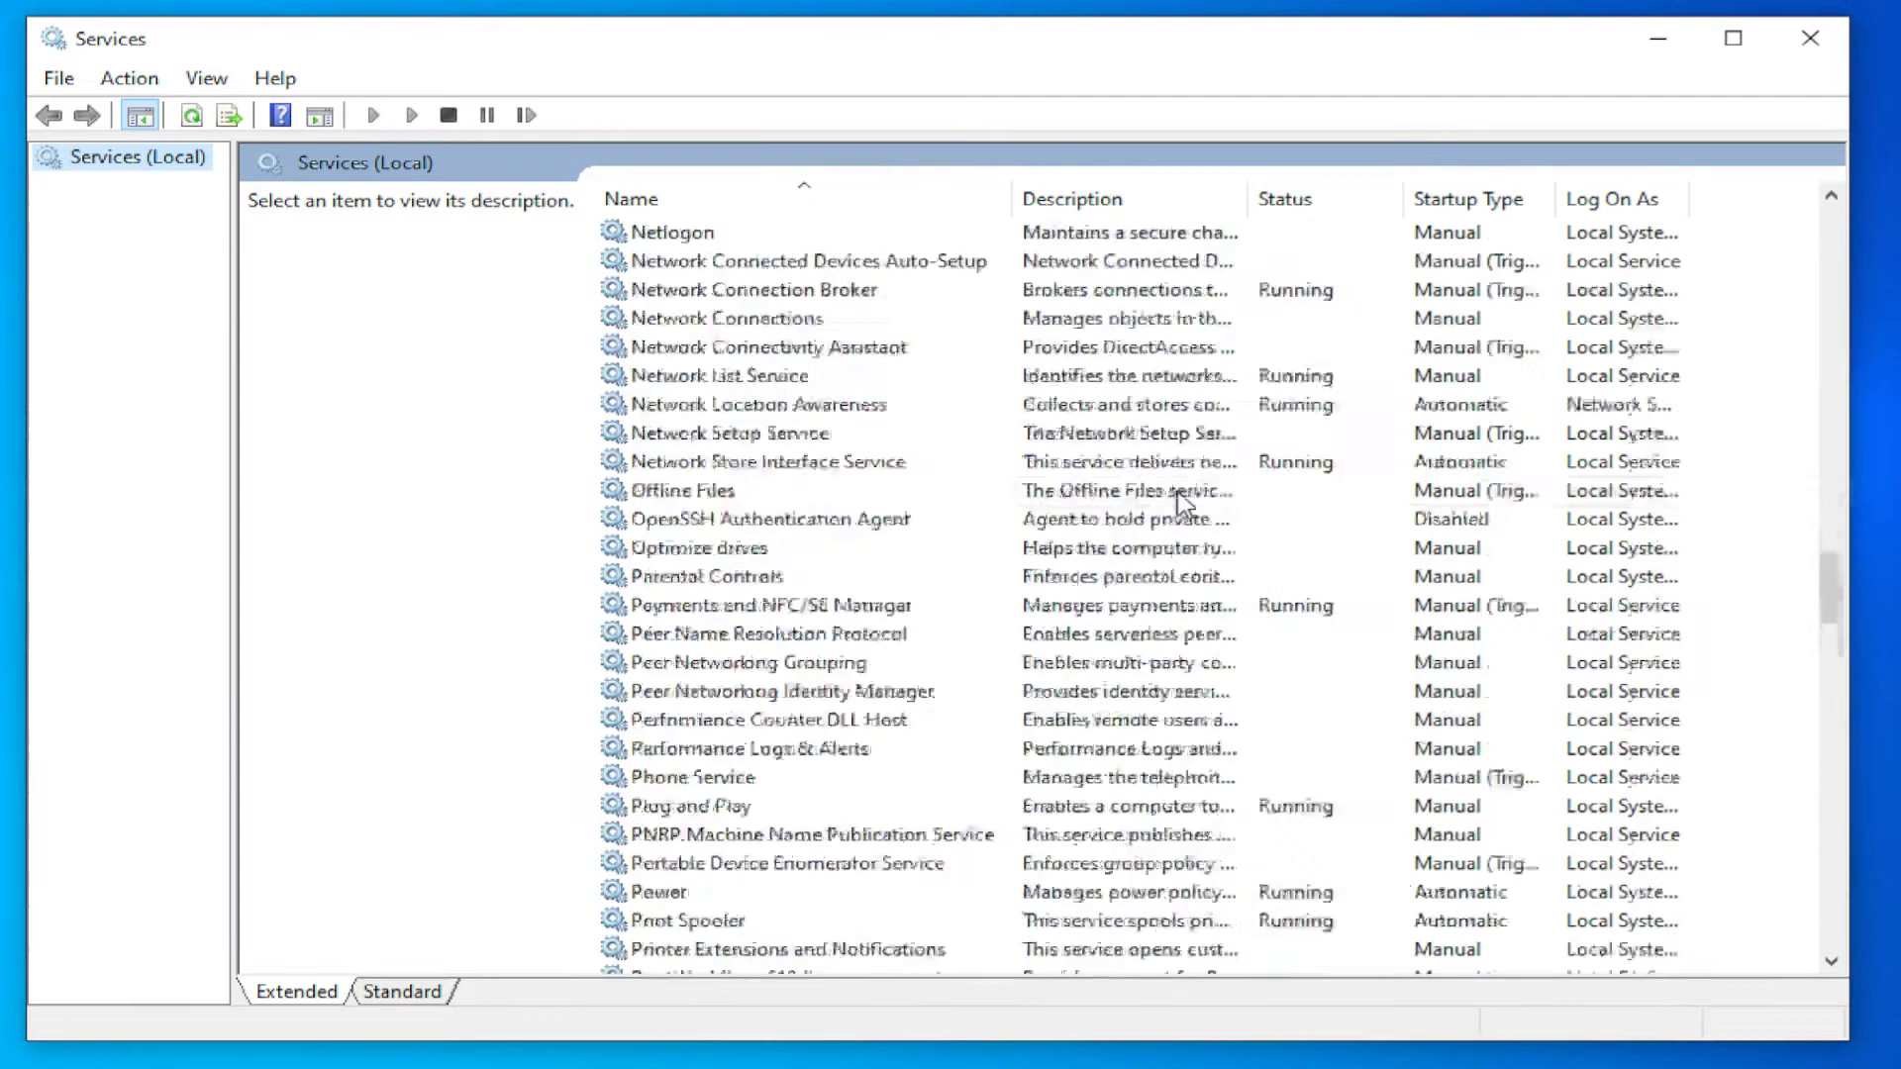
pyautogui.scroll(-5, 1188, 505)
pyautogui.scroll(-10, 1188, 505)
pyautogui.scroll(-5, 1183, 518)
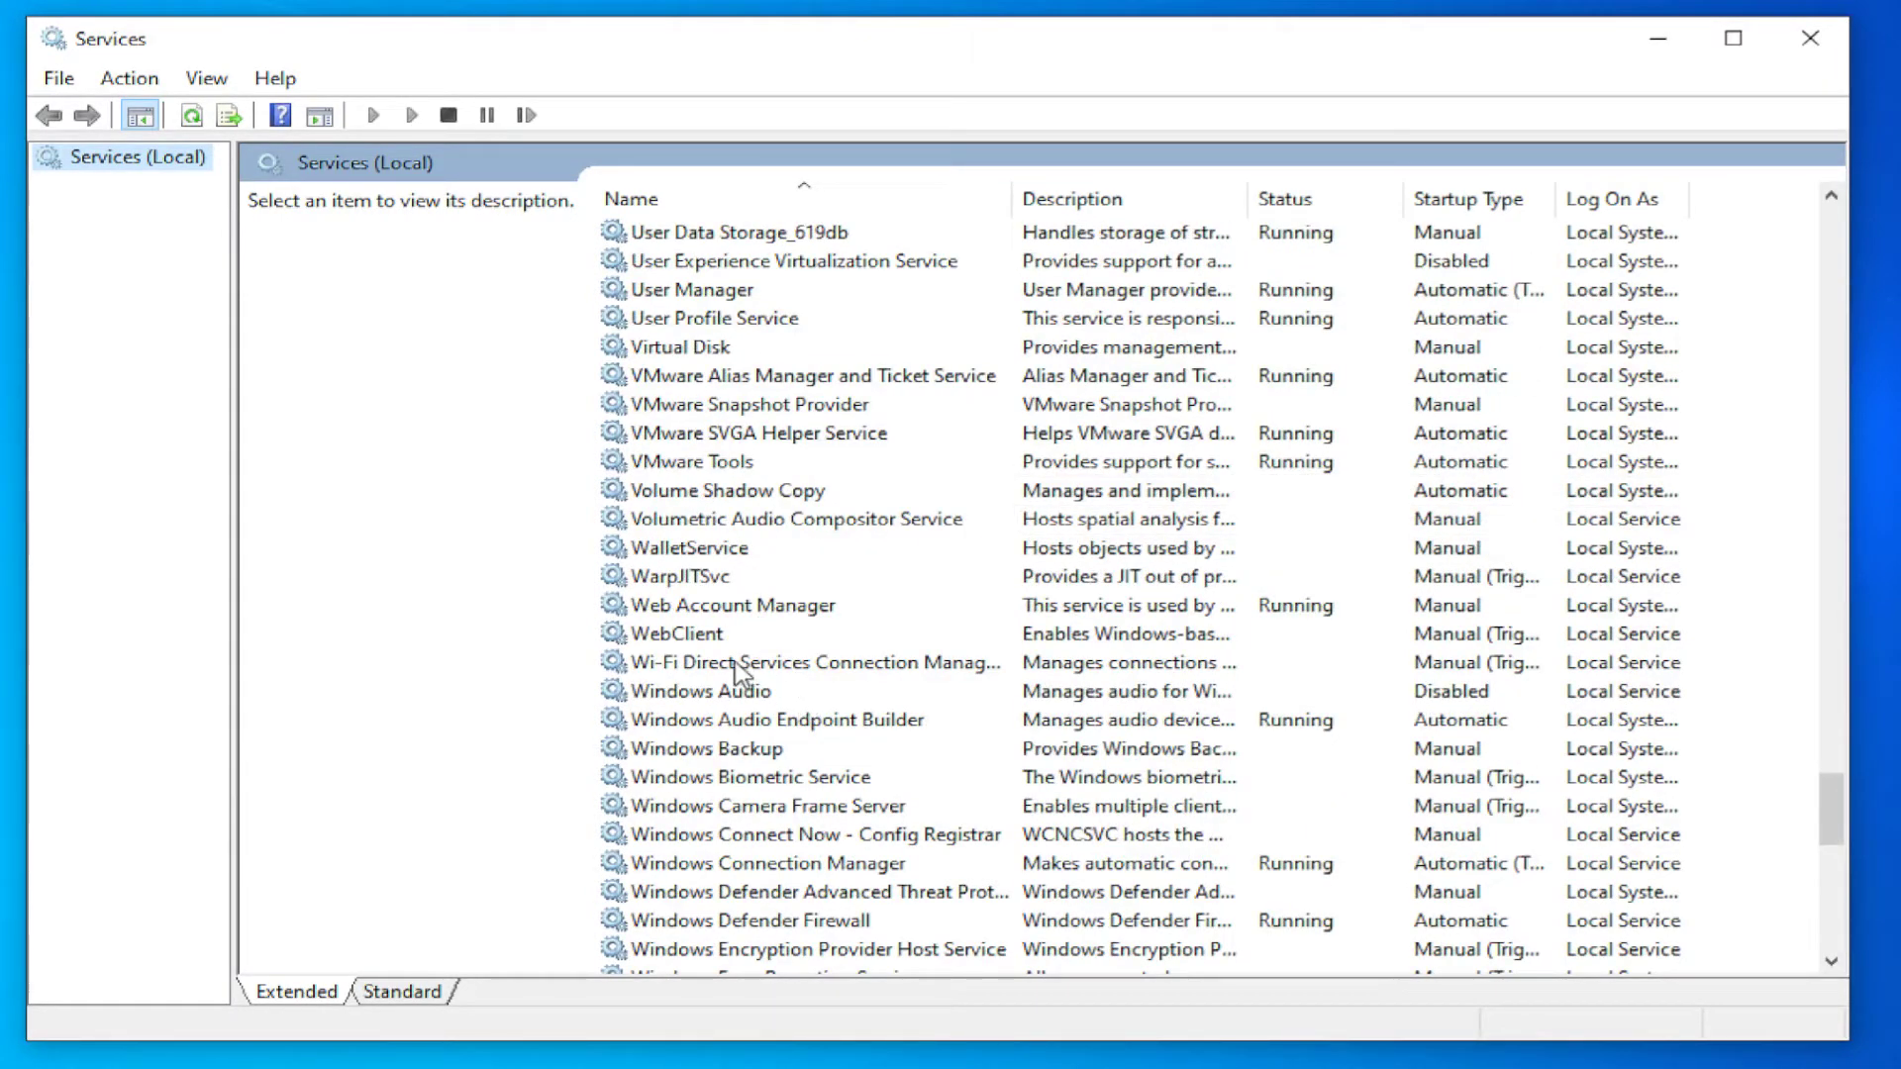
pyautogui.scroll(-3, 750, 742)
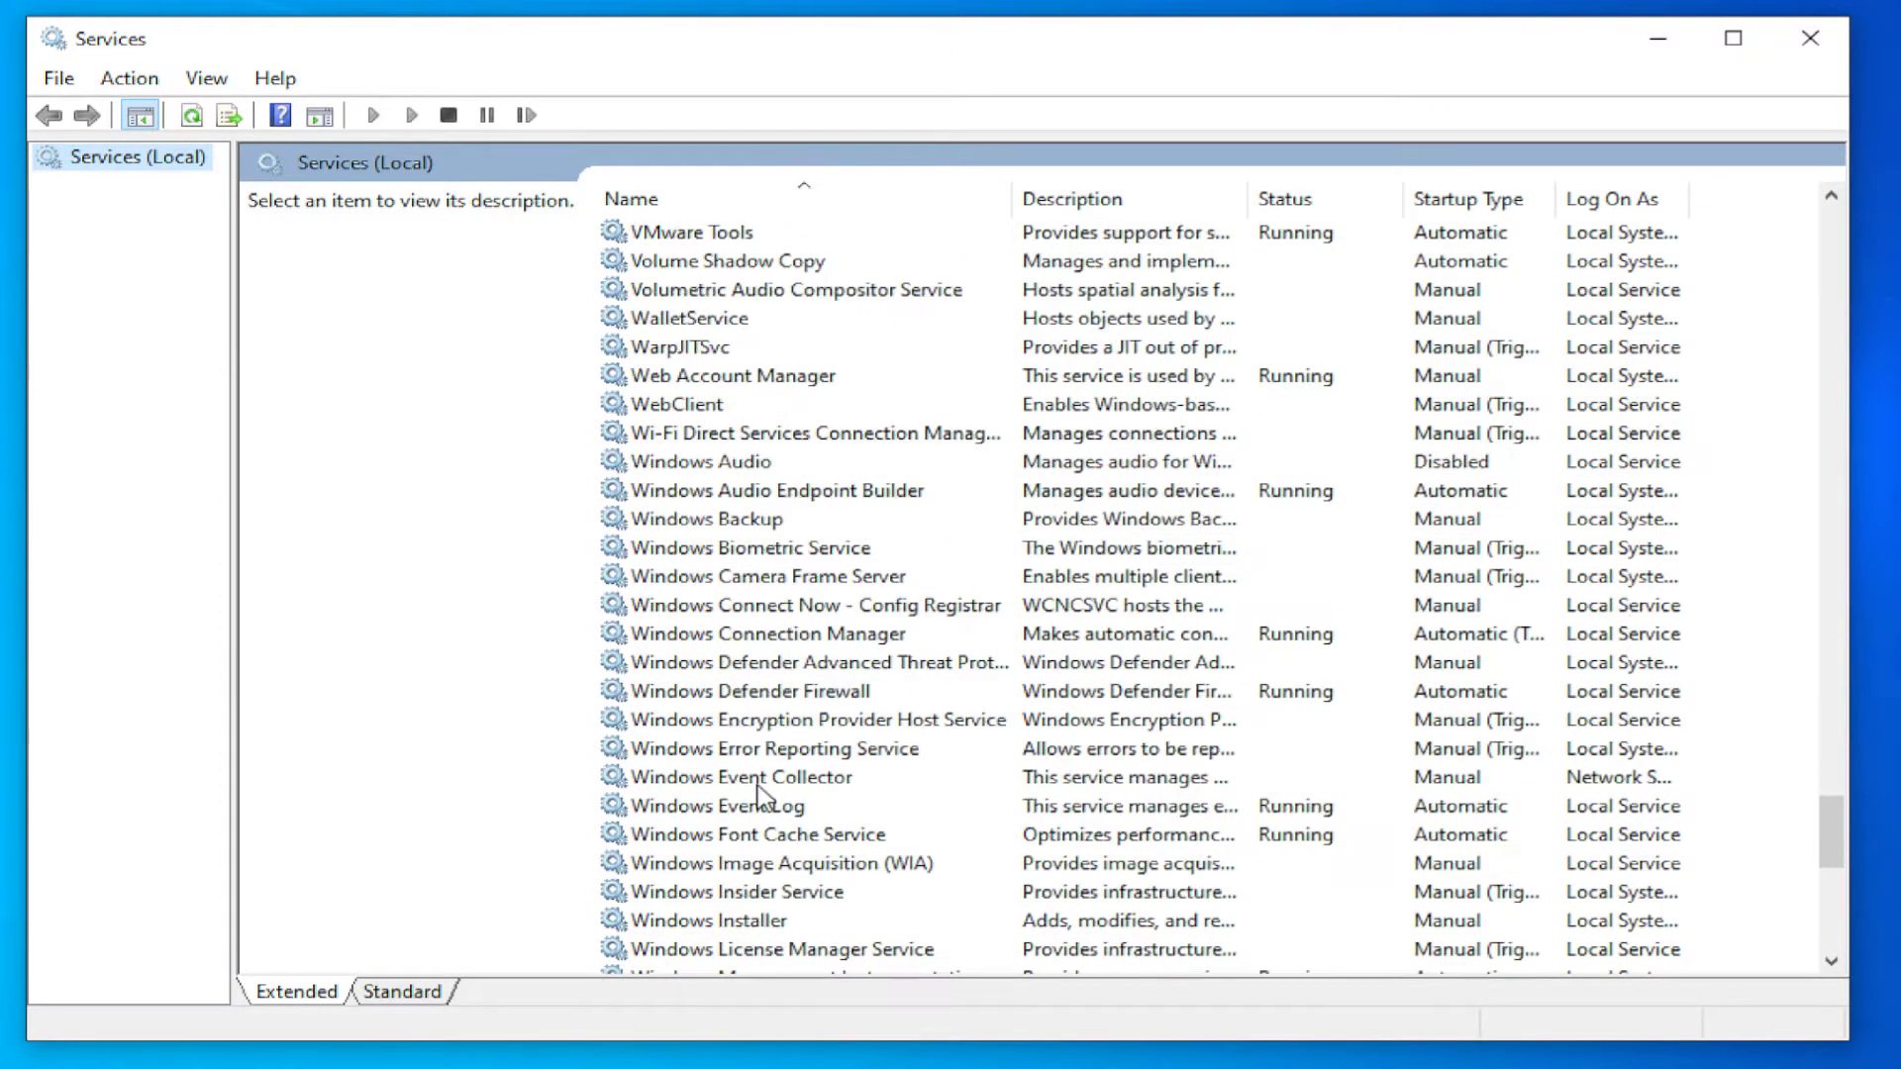
# - Select the Windows Audio service to show its description and Disabled startup type
pyautogui.click(760, 463)
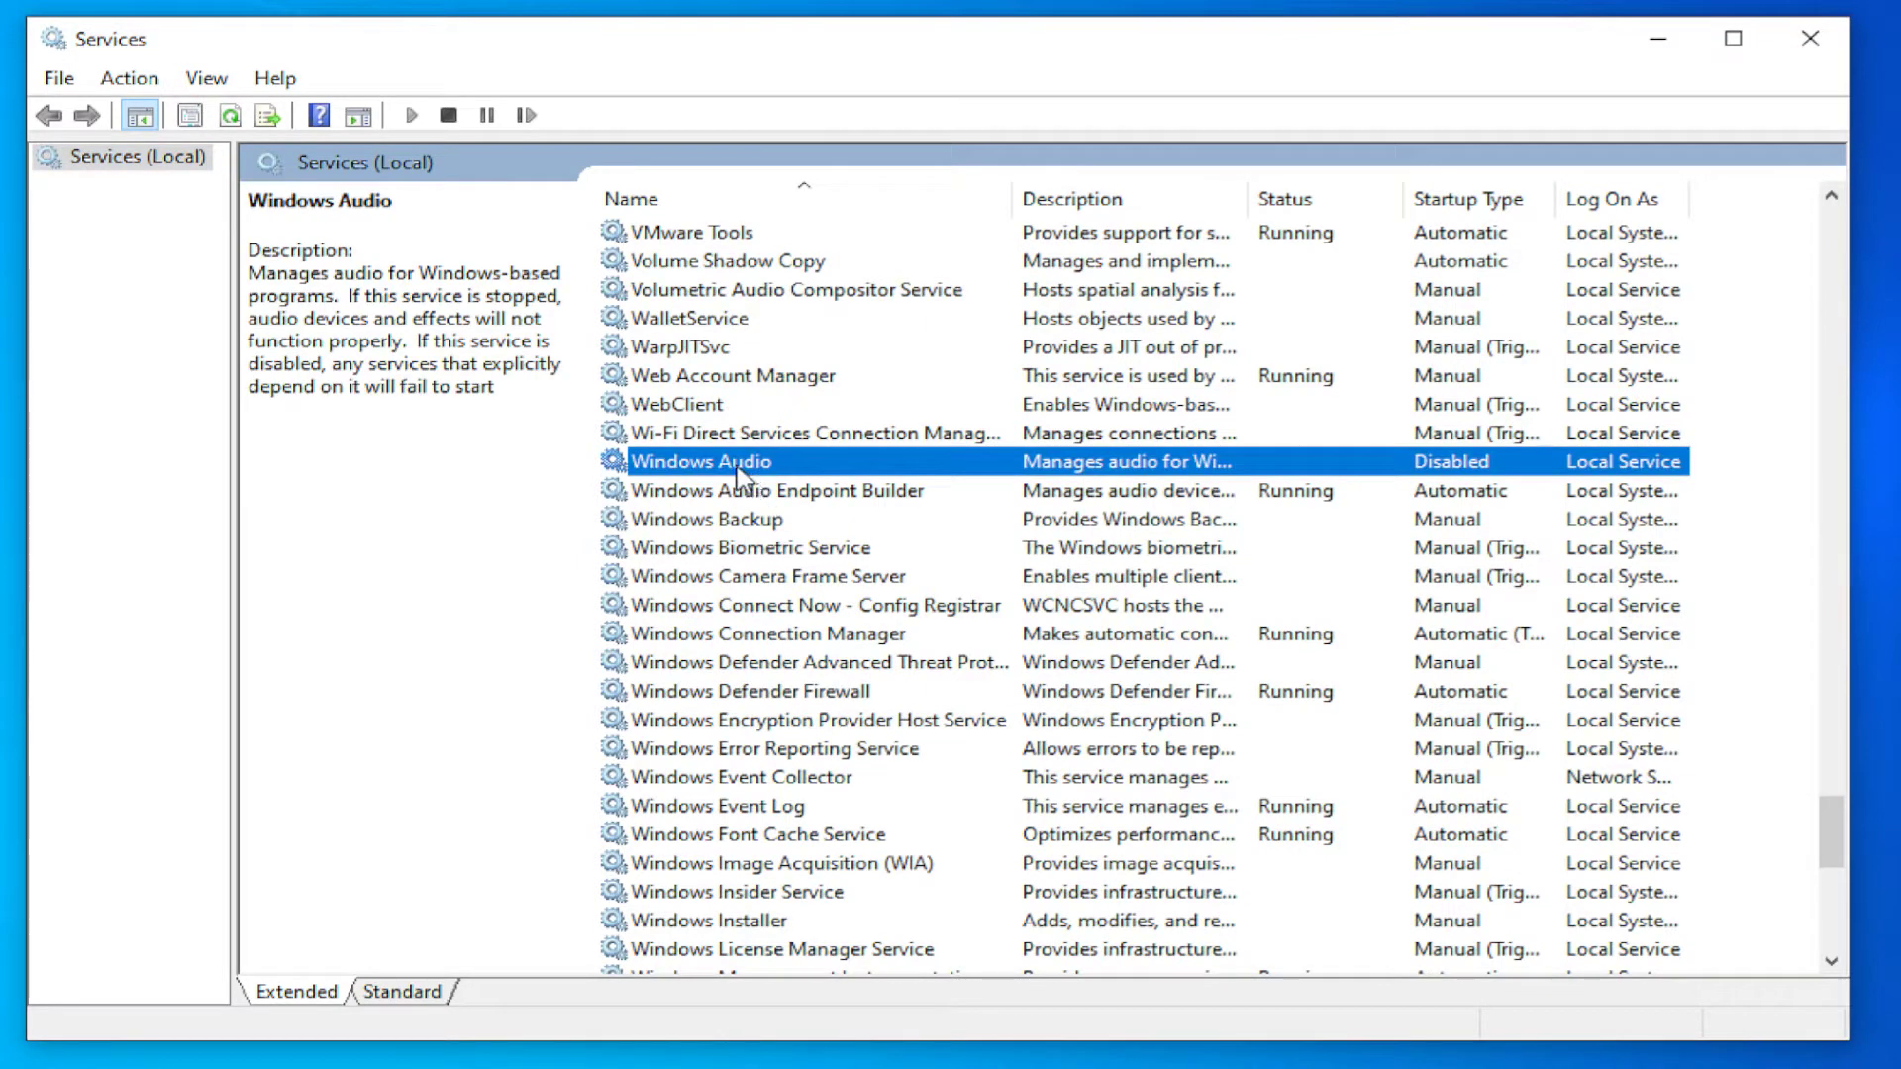
# - Set Windows Audio's startup type to Manual, apply it, and start the service
pyautogui.doubleClick(751, 464)
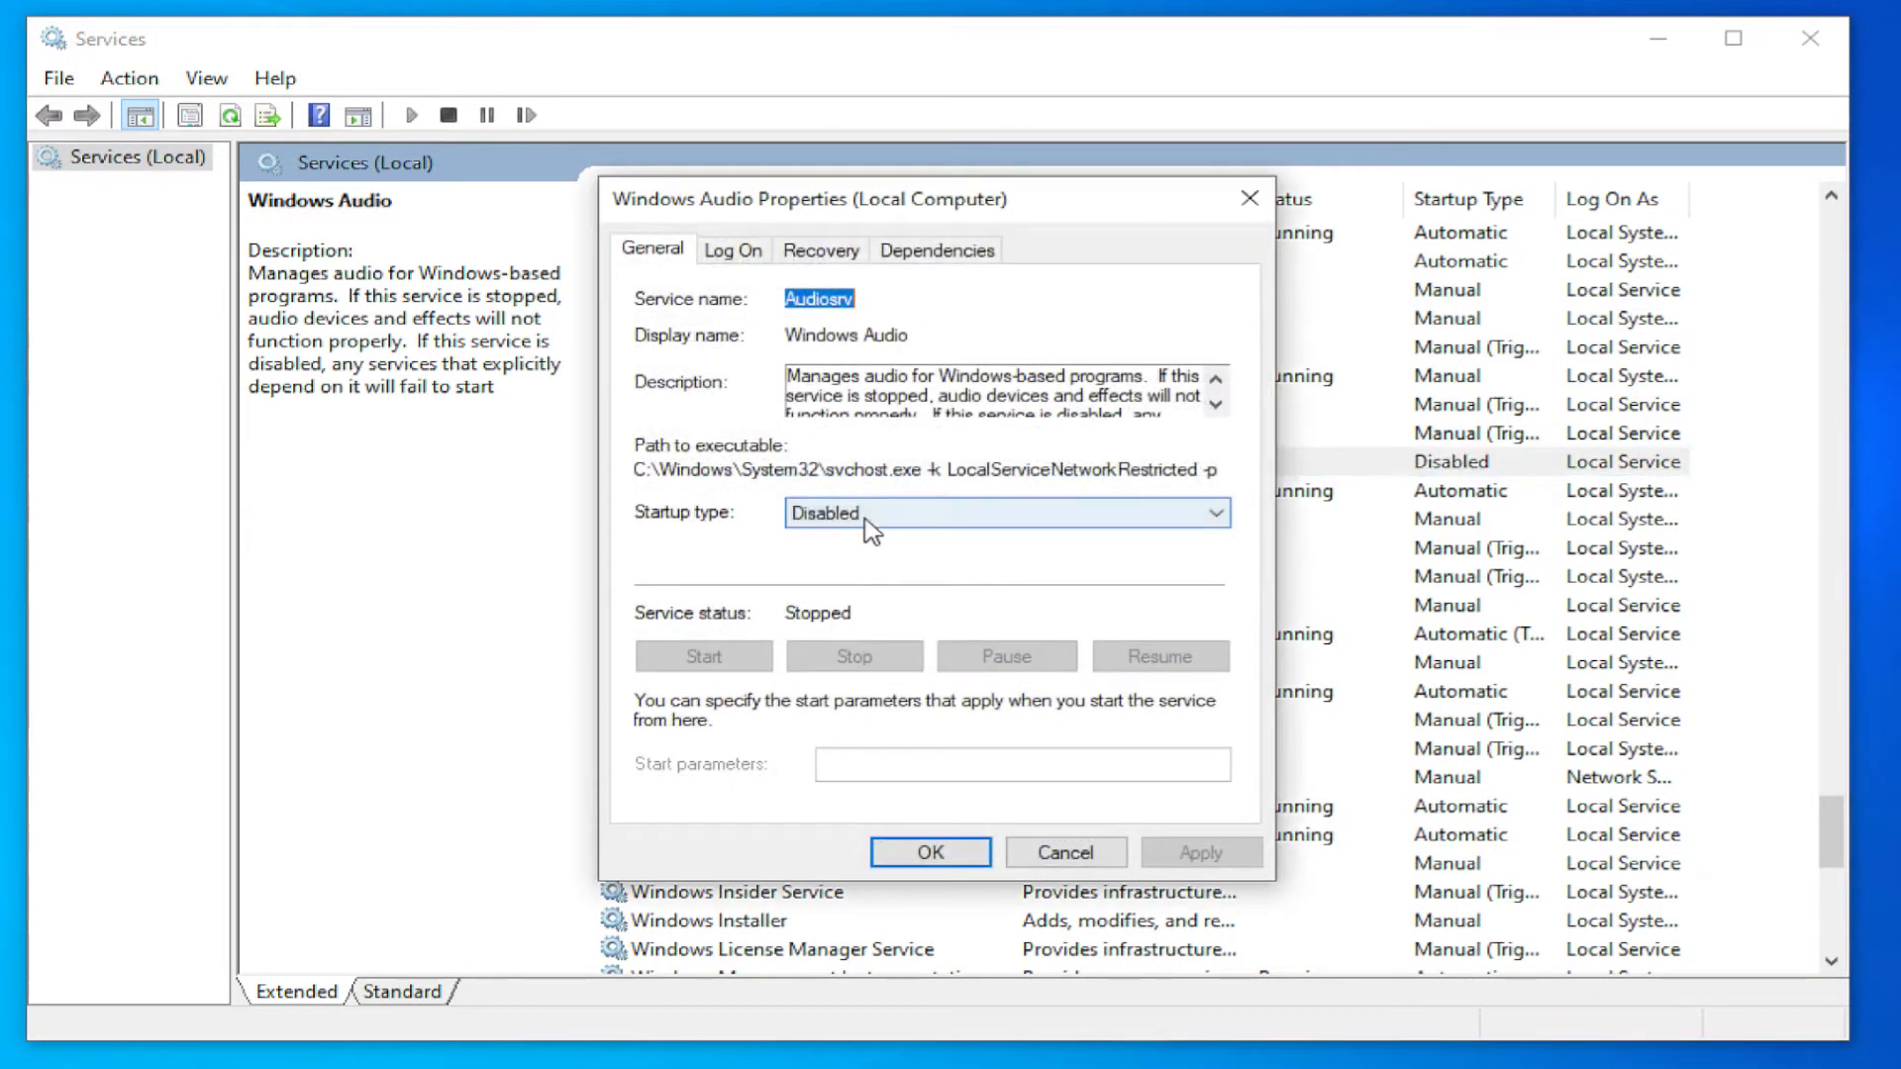
pyautogui.click(876, 513)
pyautogui.click(869, 579)
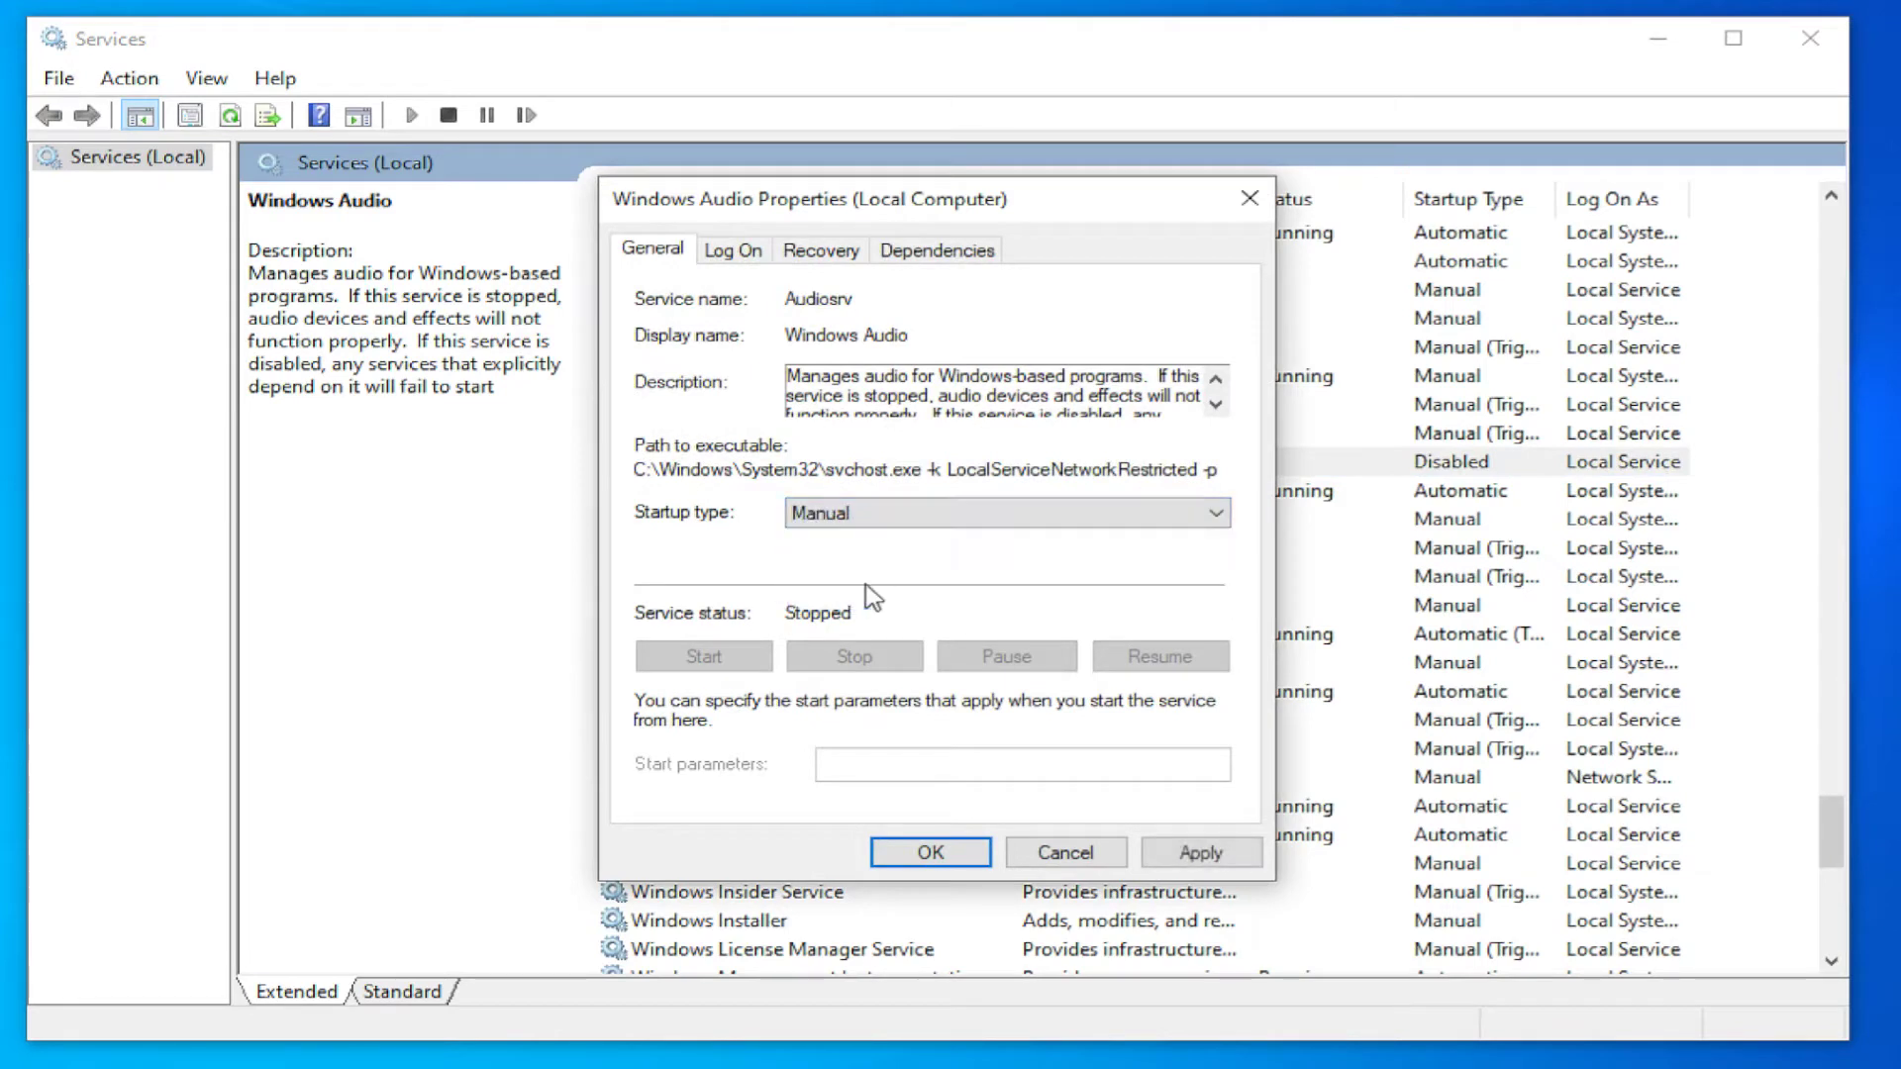
pyautogui.click(1200, 853)
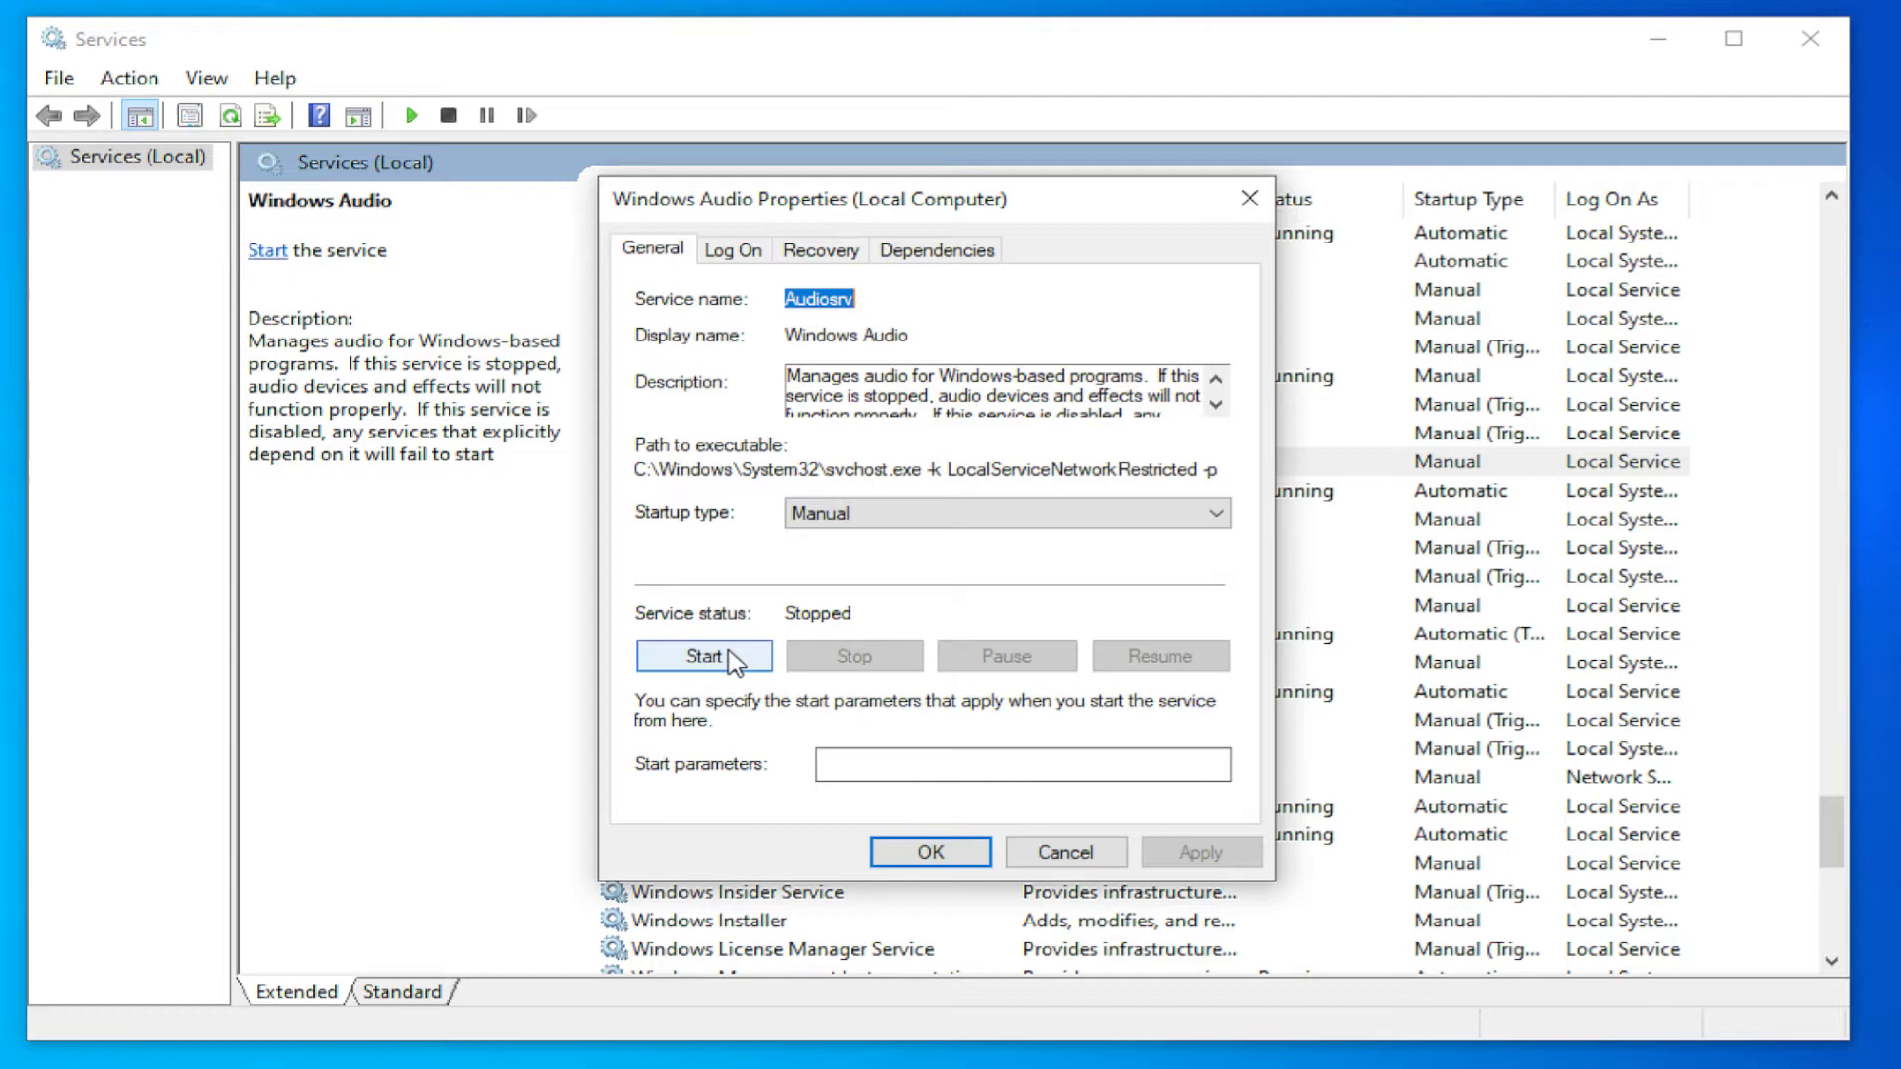
pyautogui.click(728, 660)
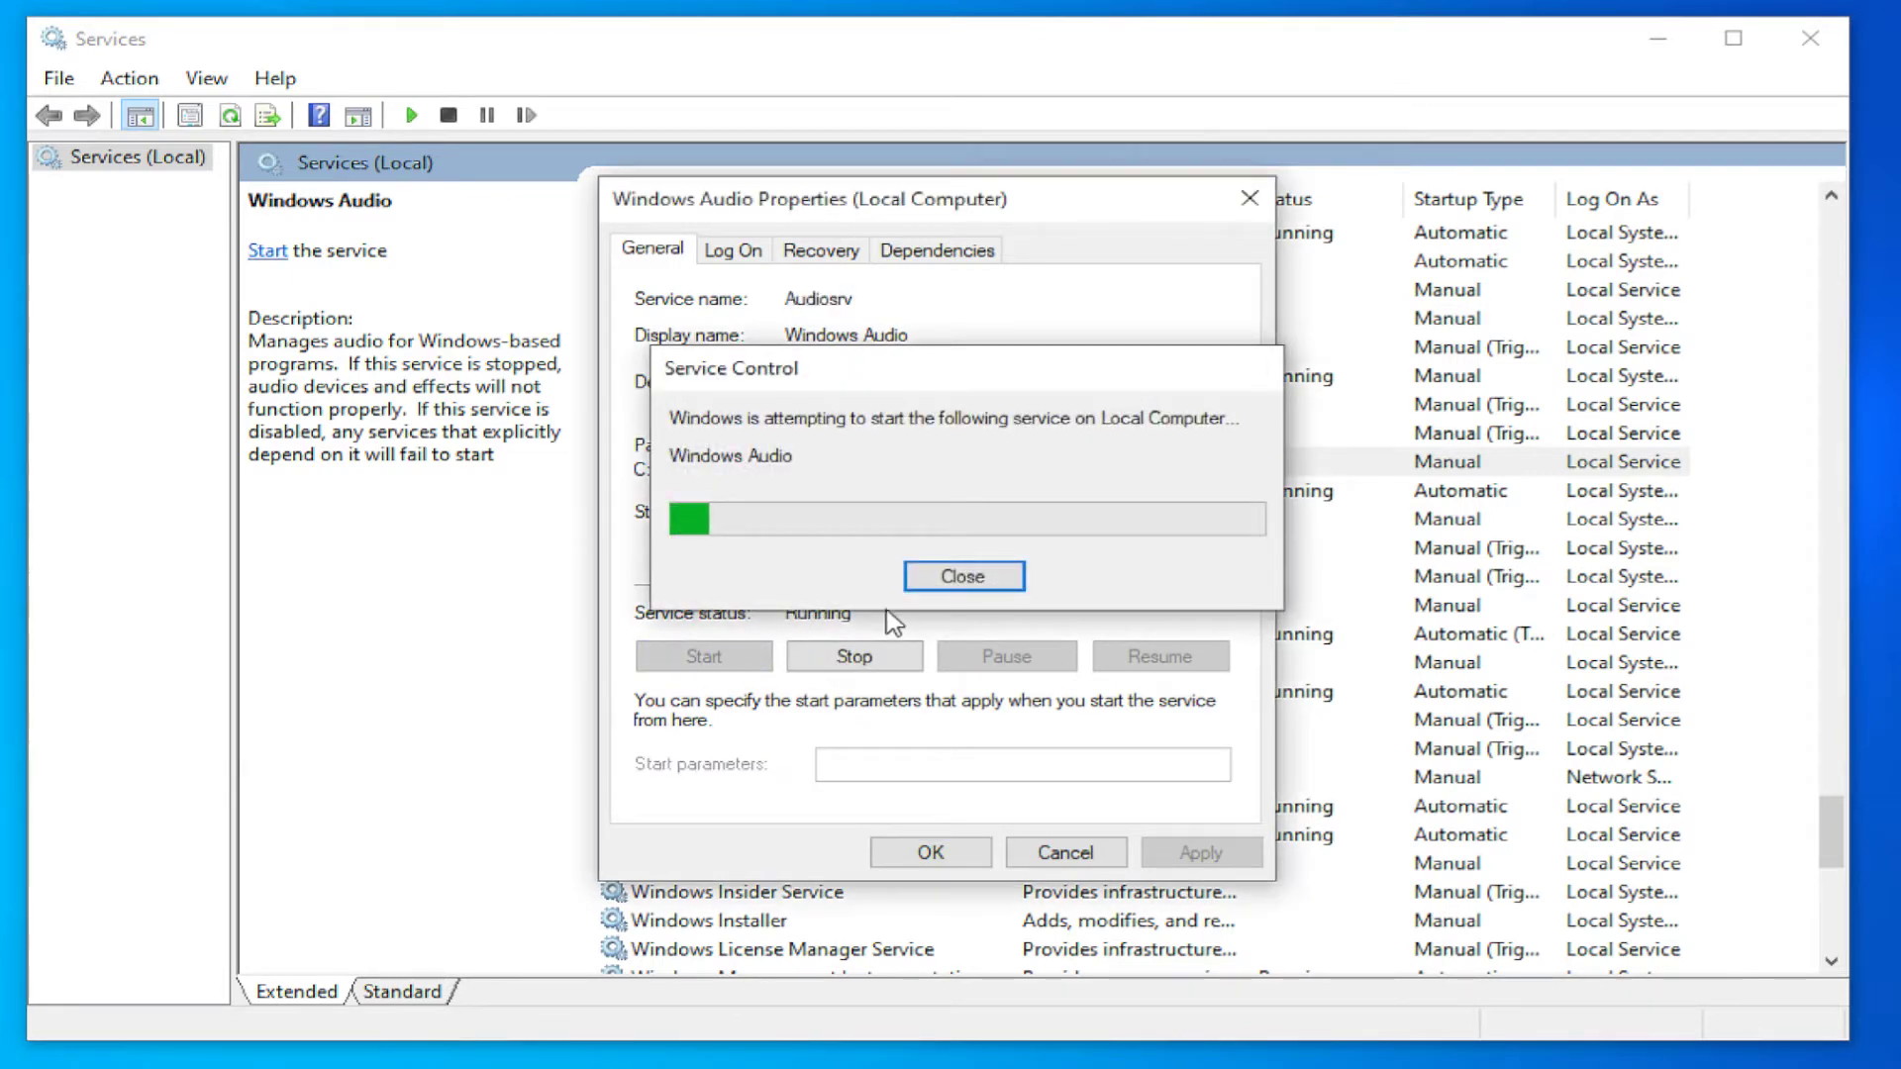
pyautogui.click(930, 853)
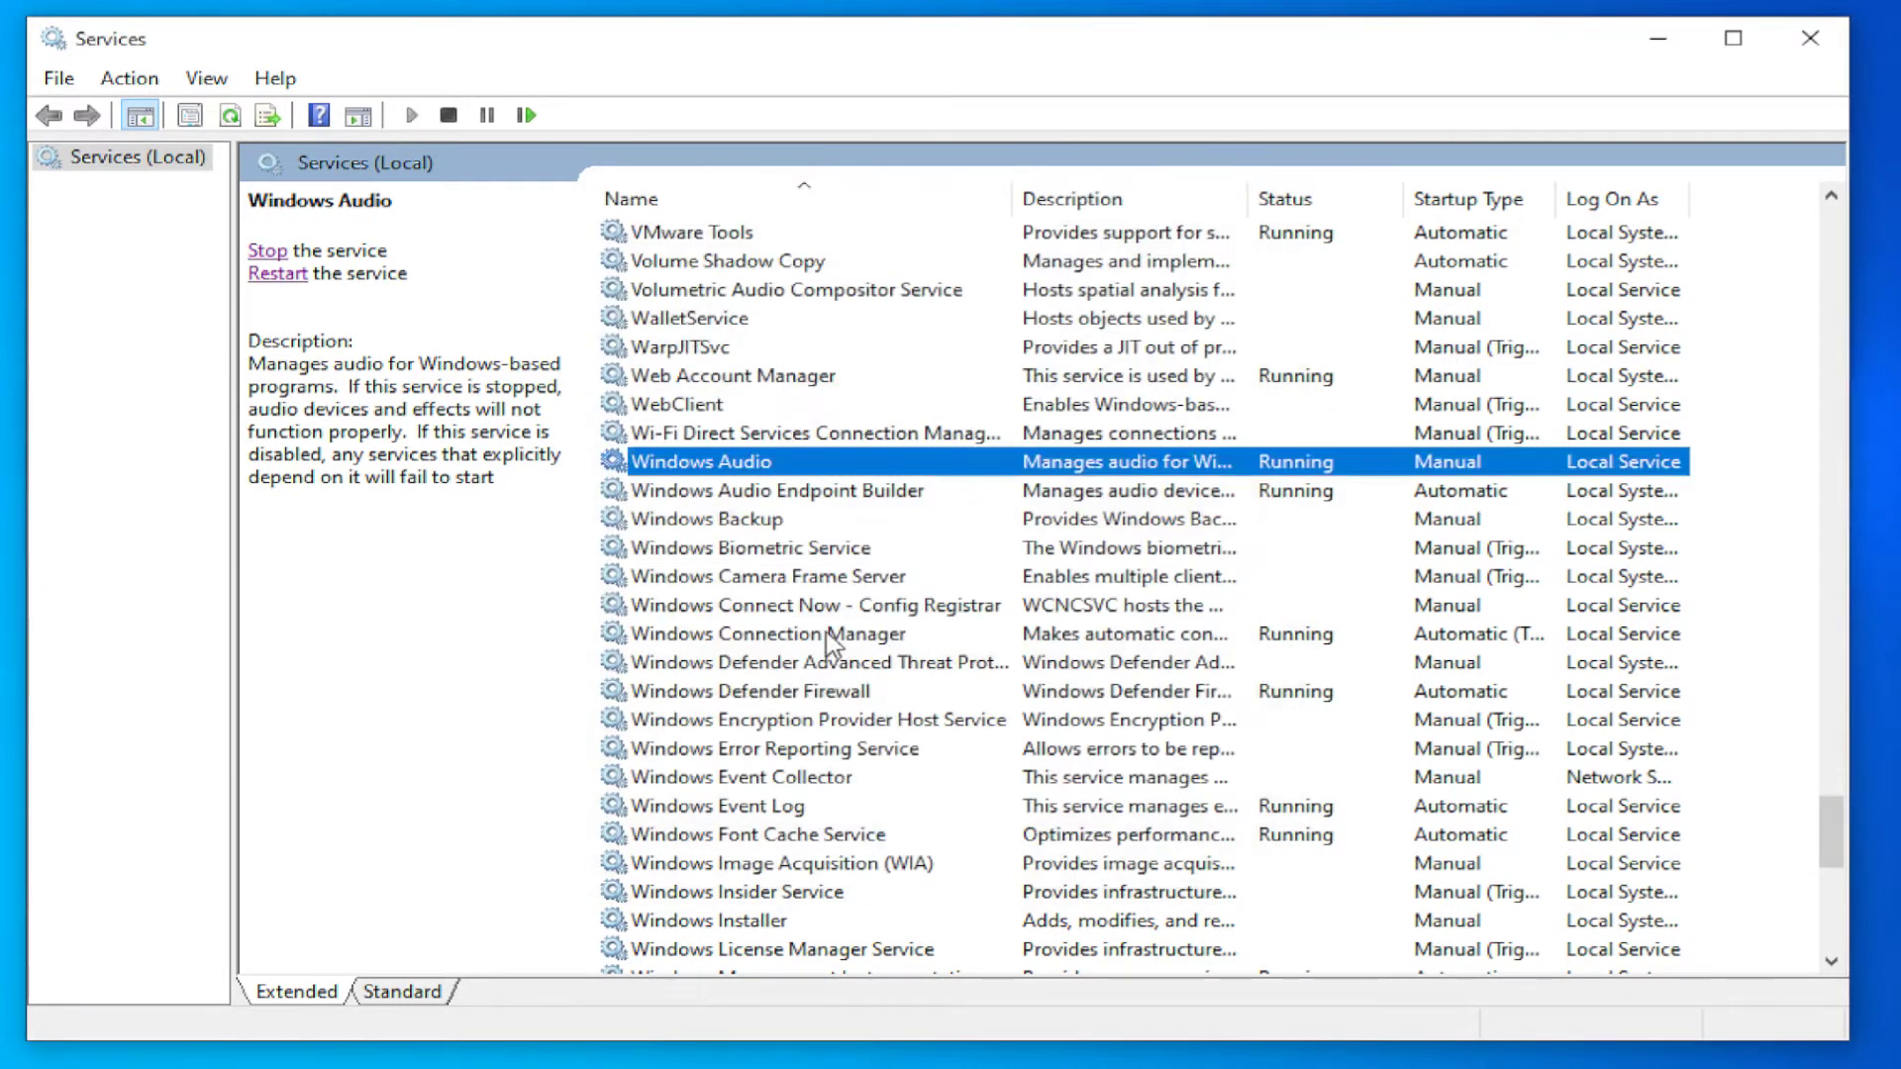
# - Change Windows Audio's startup type to Automatic and apply it
pyautogui.doubleClick(779, 469)
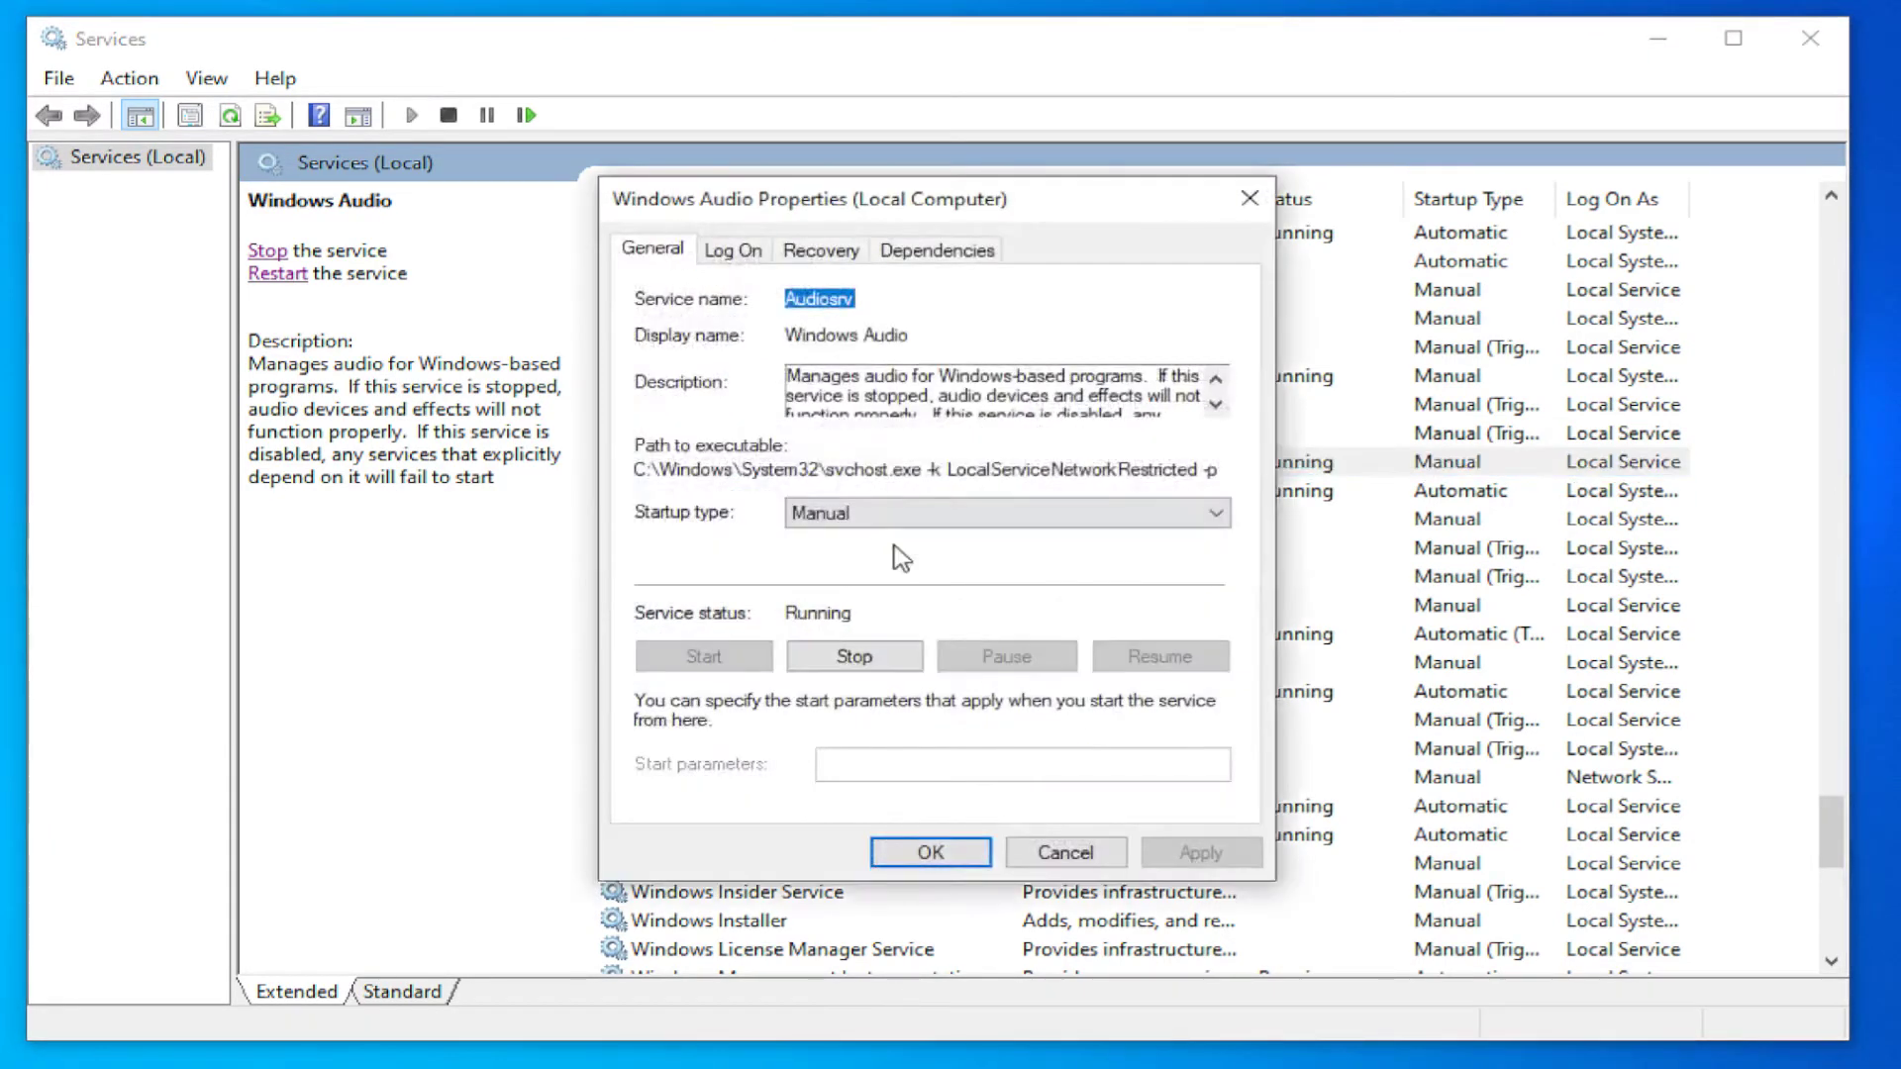
pyautogui.click(853, 516)
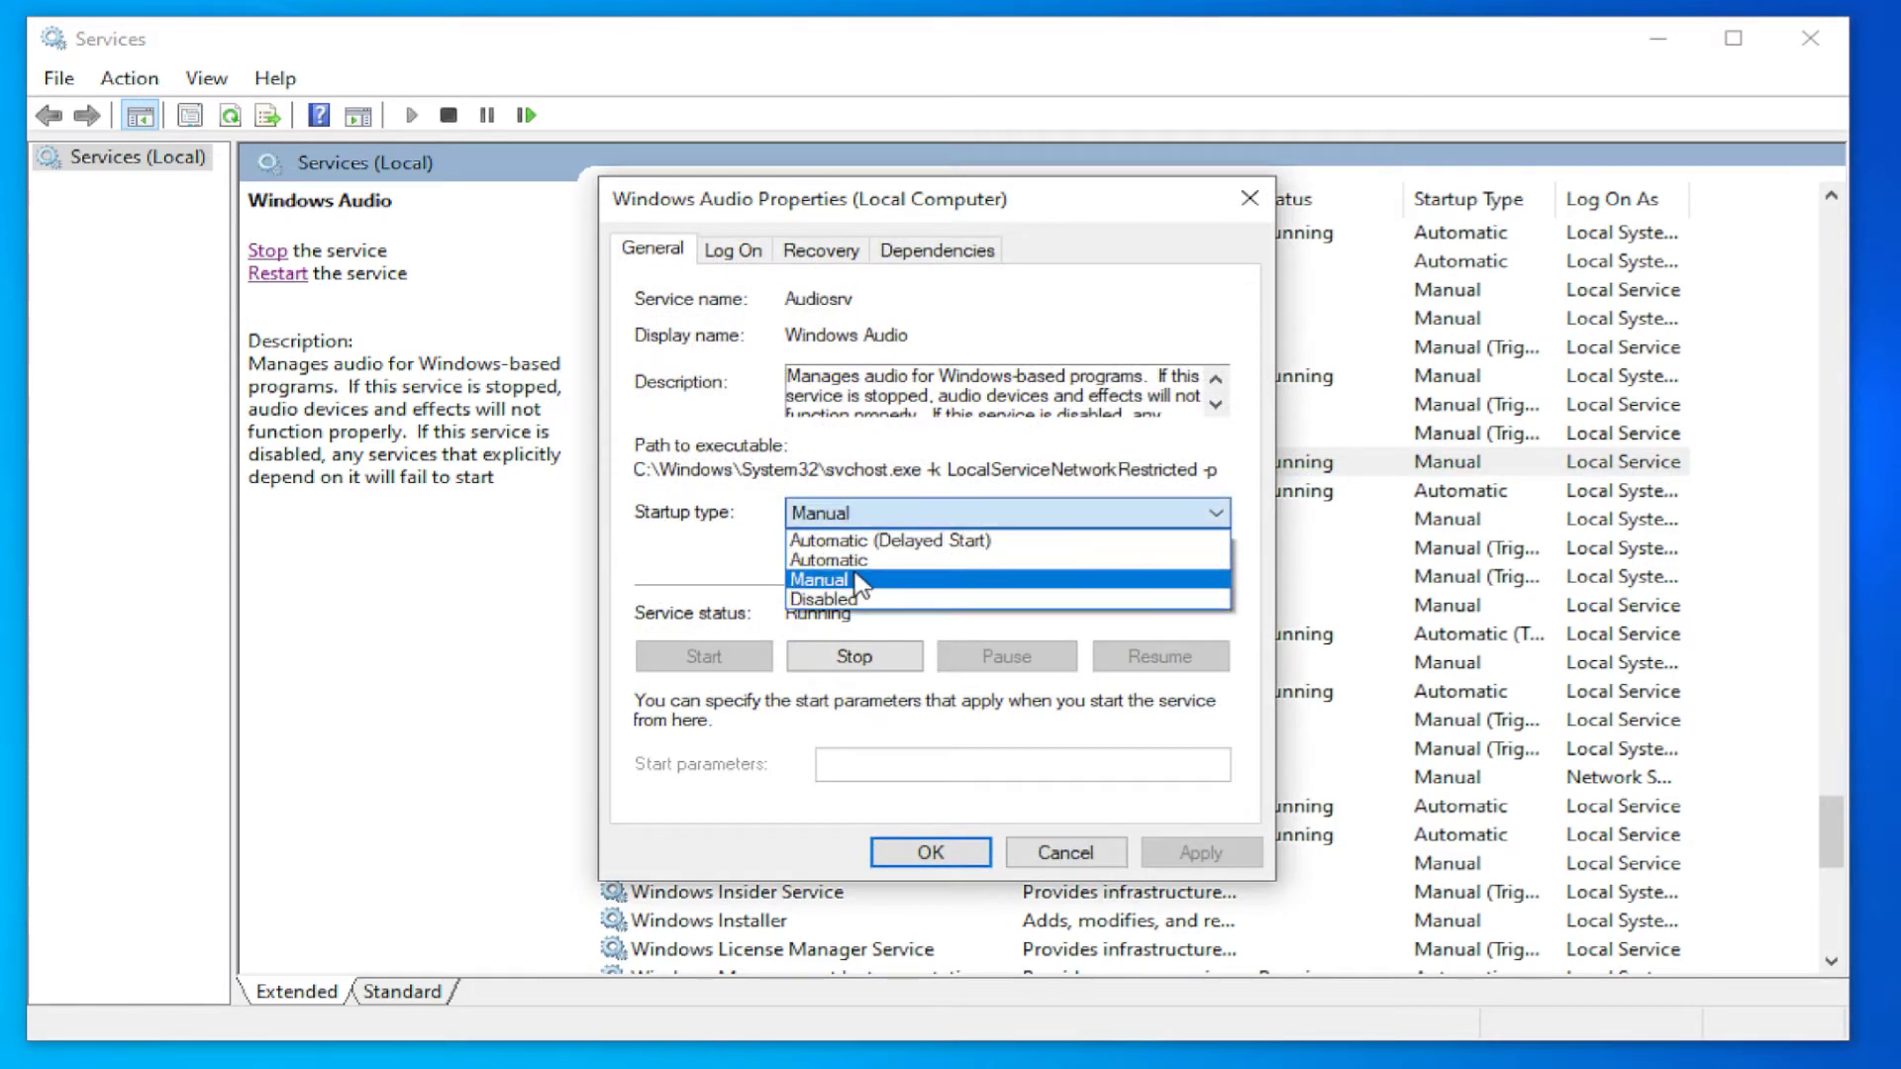
pyautogui.click(831, 560)
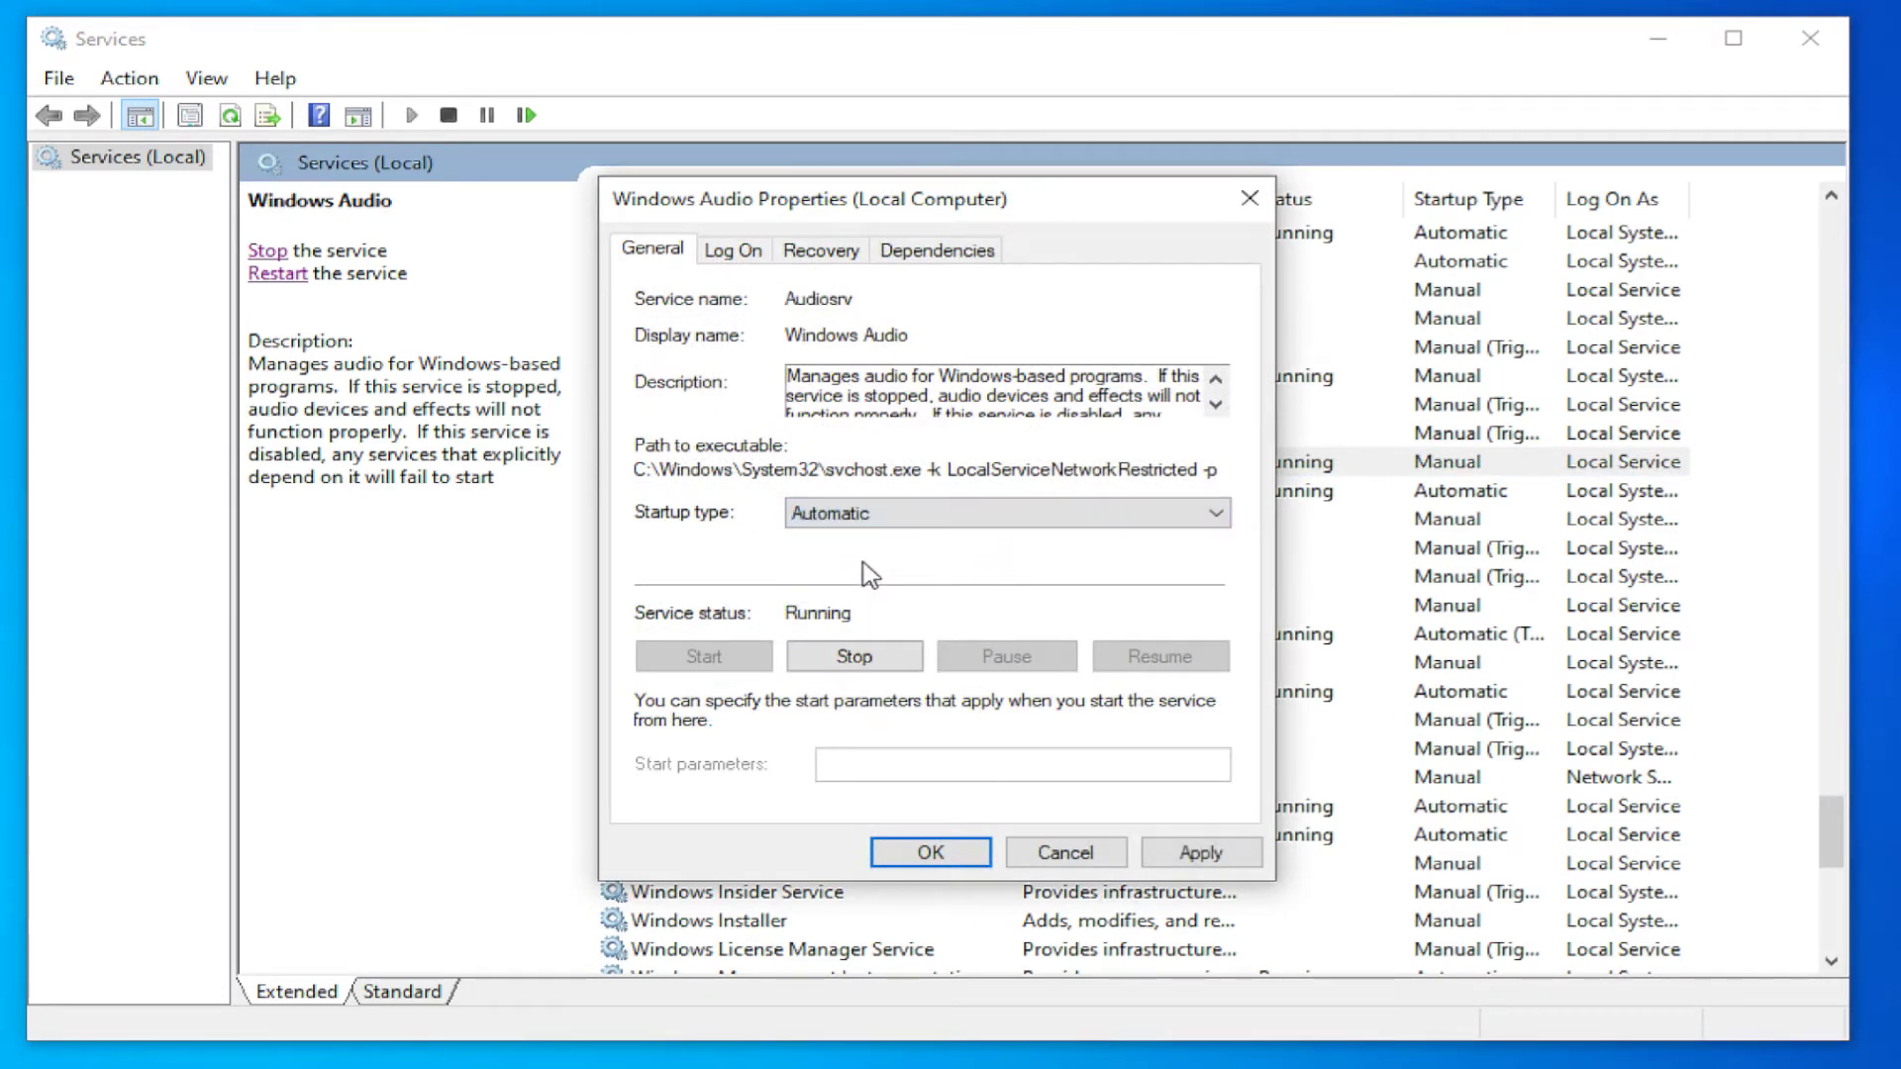
pyautogui.click(1198, 853)
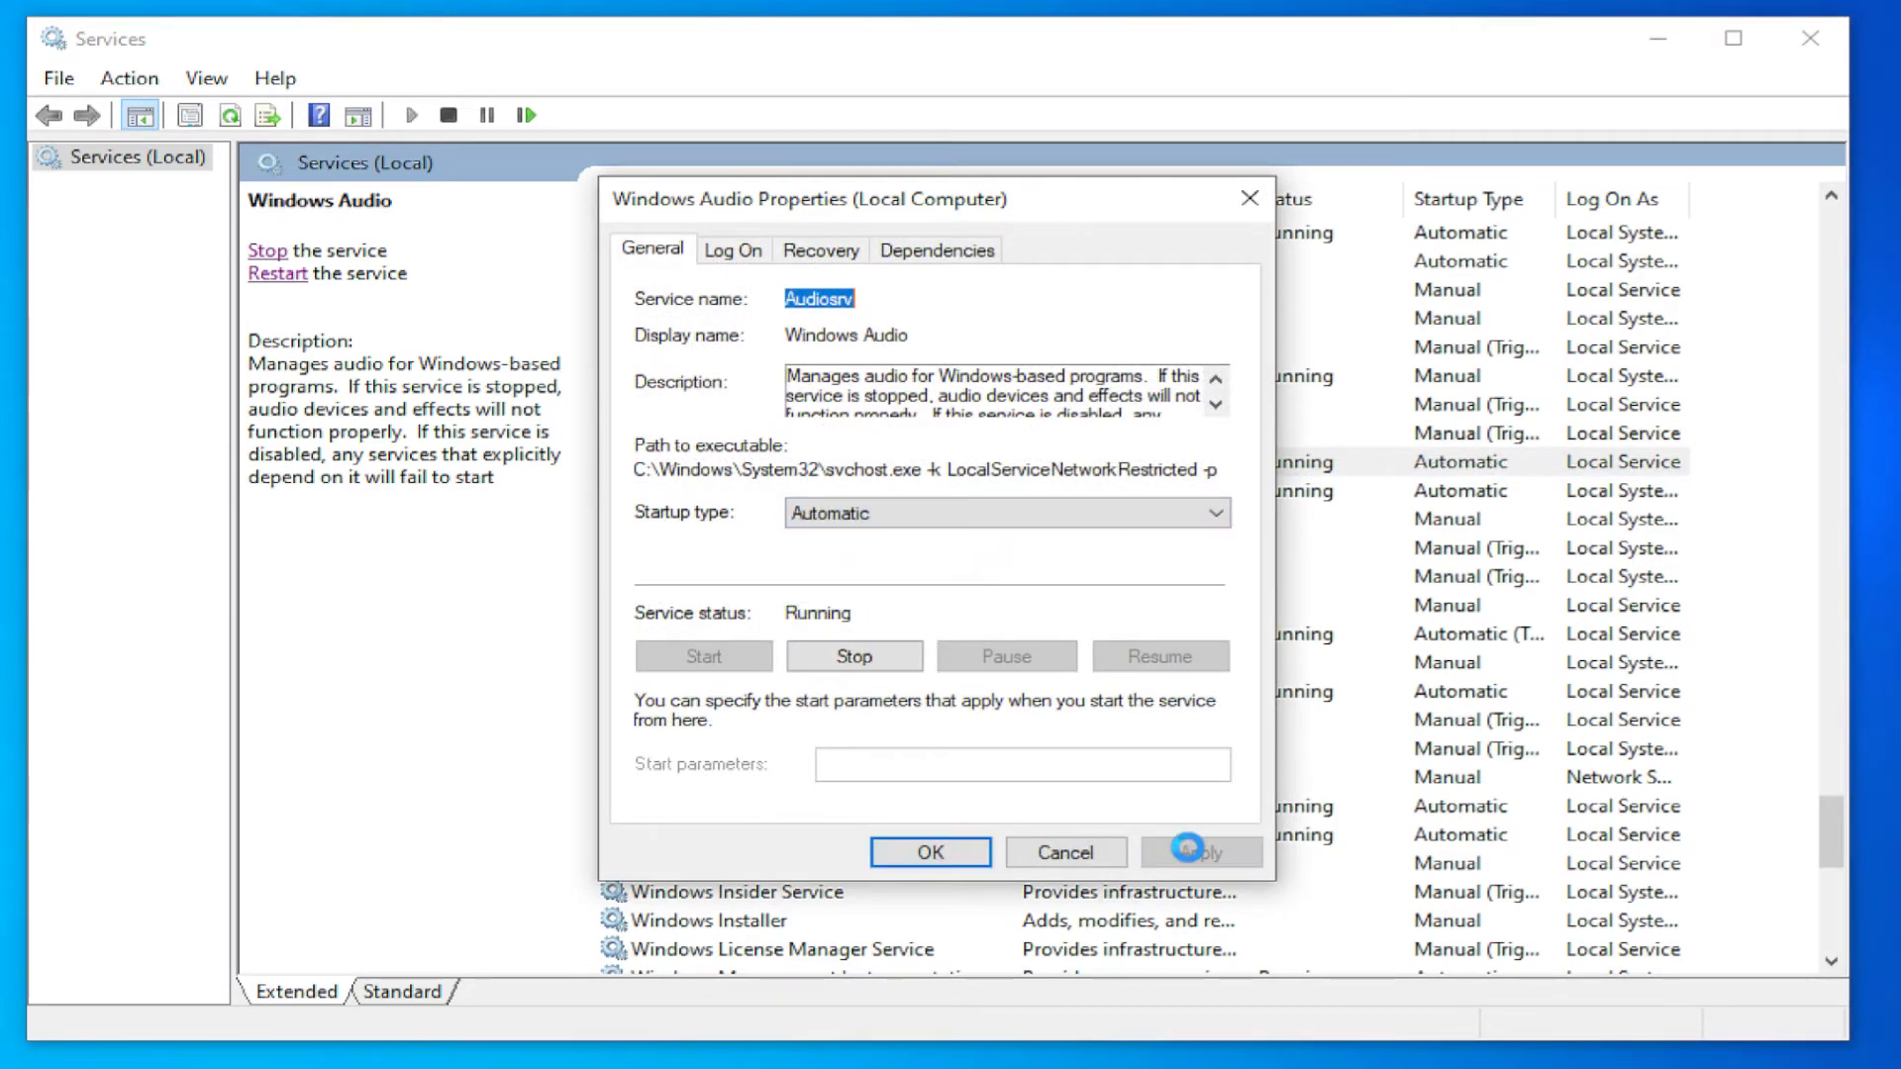
pyautogui.click(931, 852)
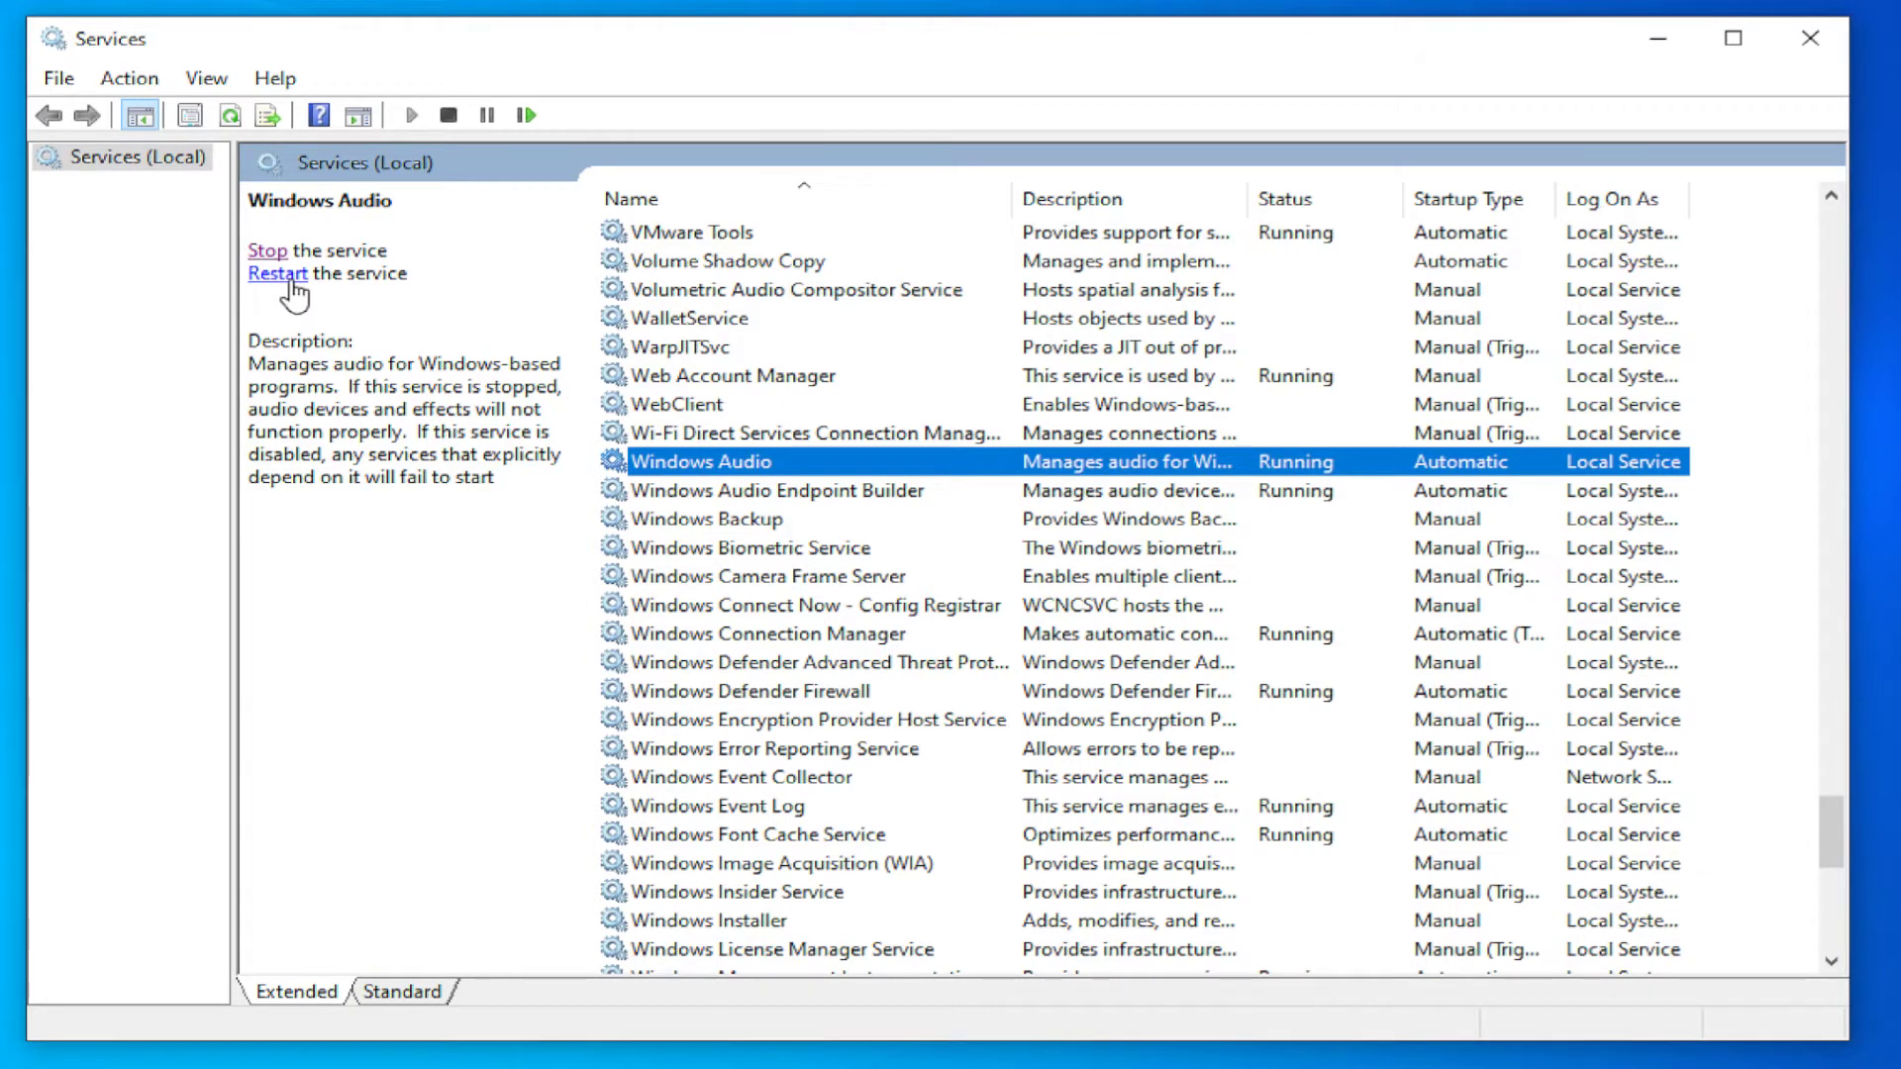
# - Restart the Windows Audio service and close the Services console
pyautogui.click(279, 273)
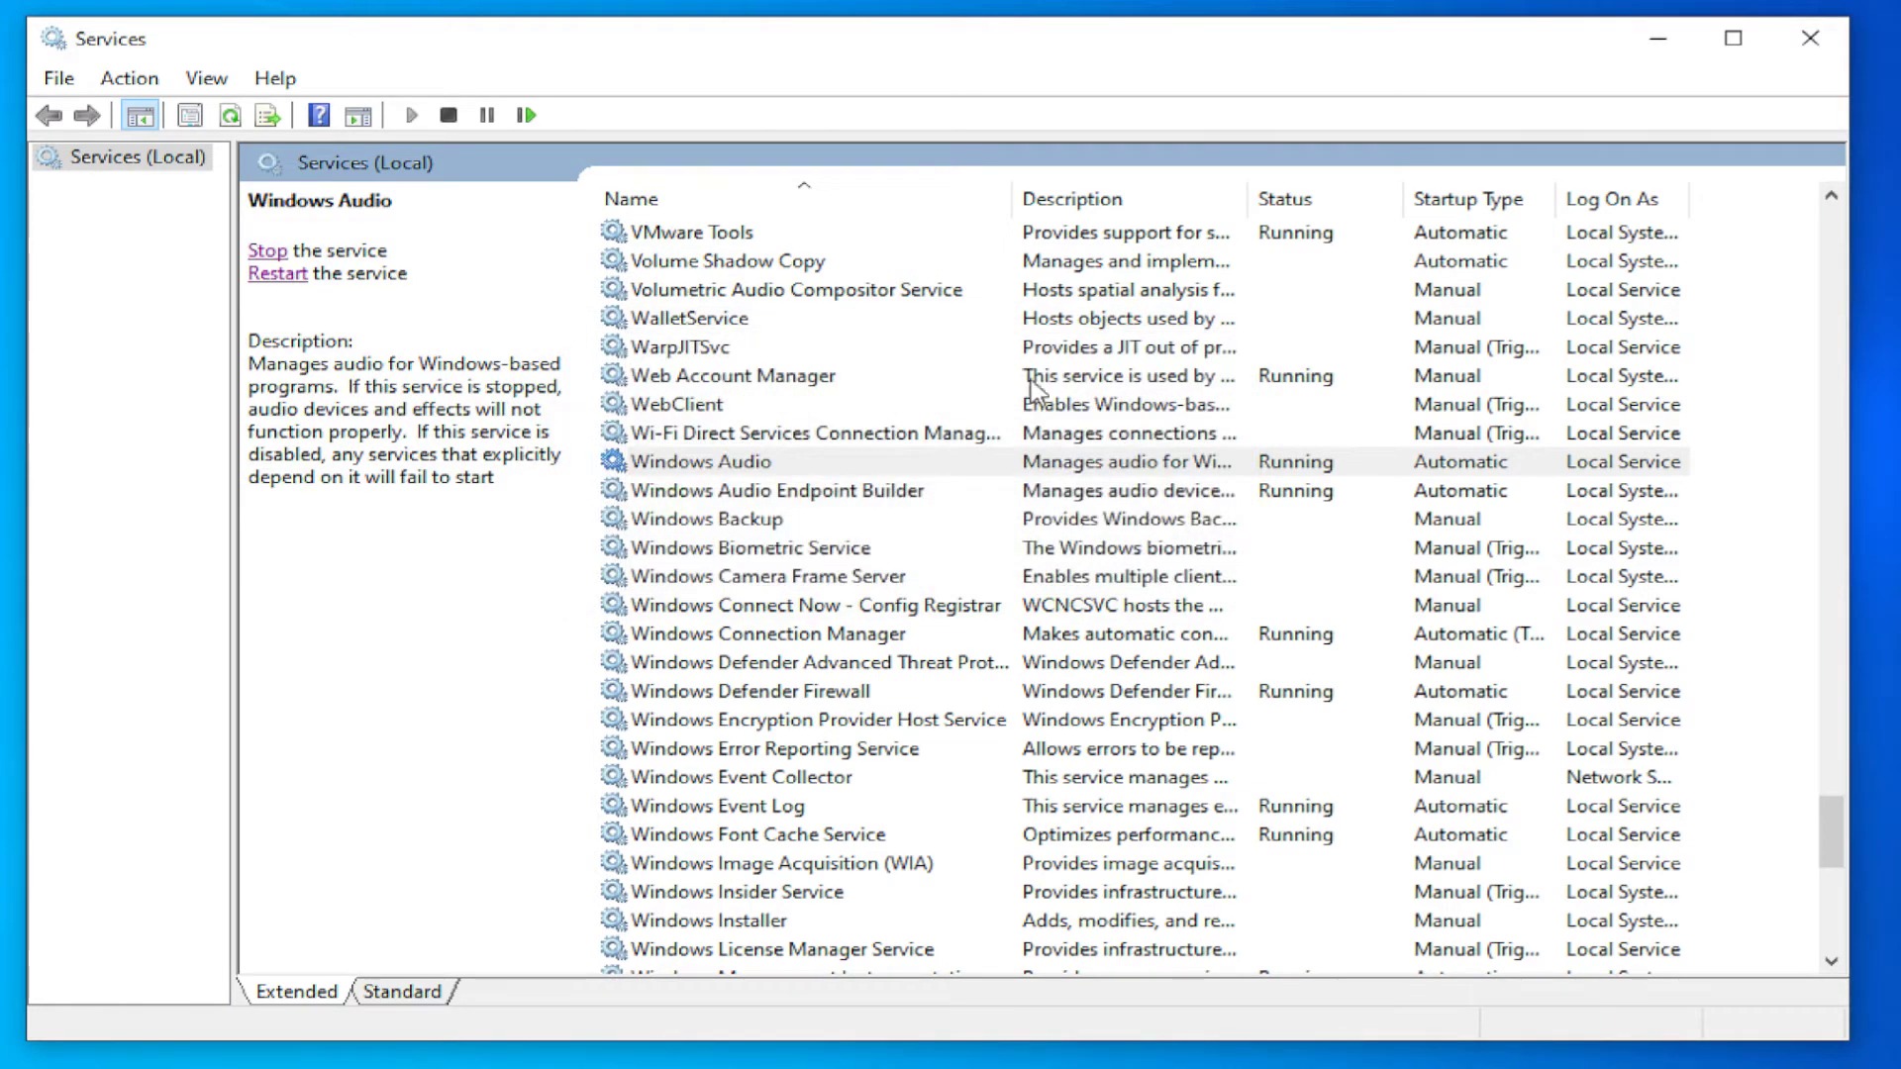
pyautogui.click(1806, 33)
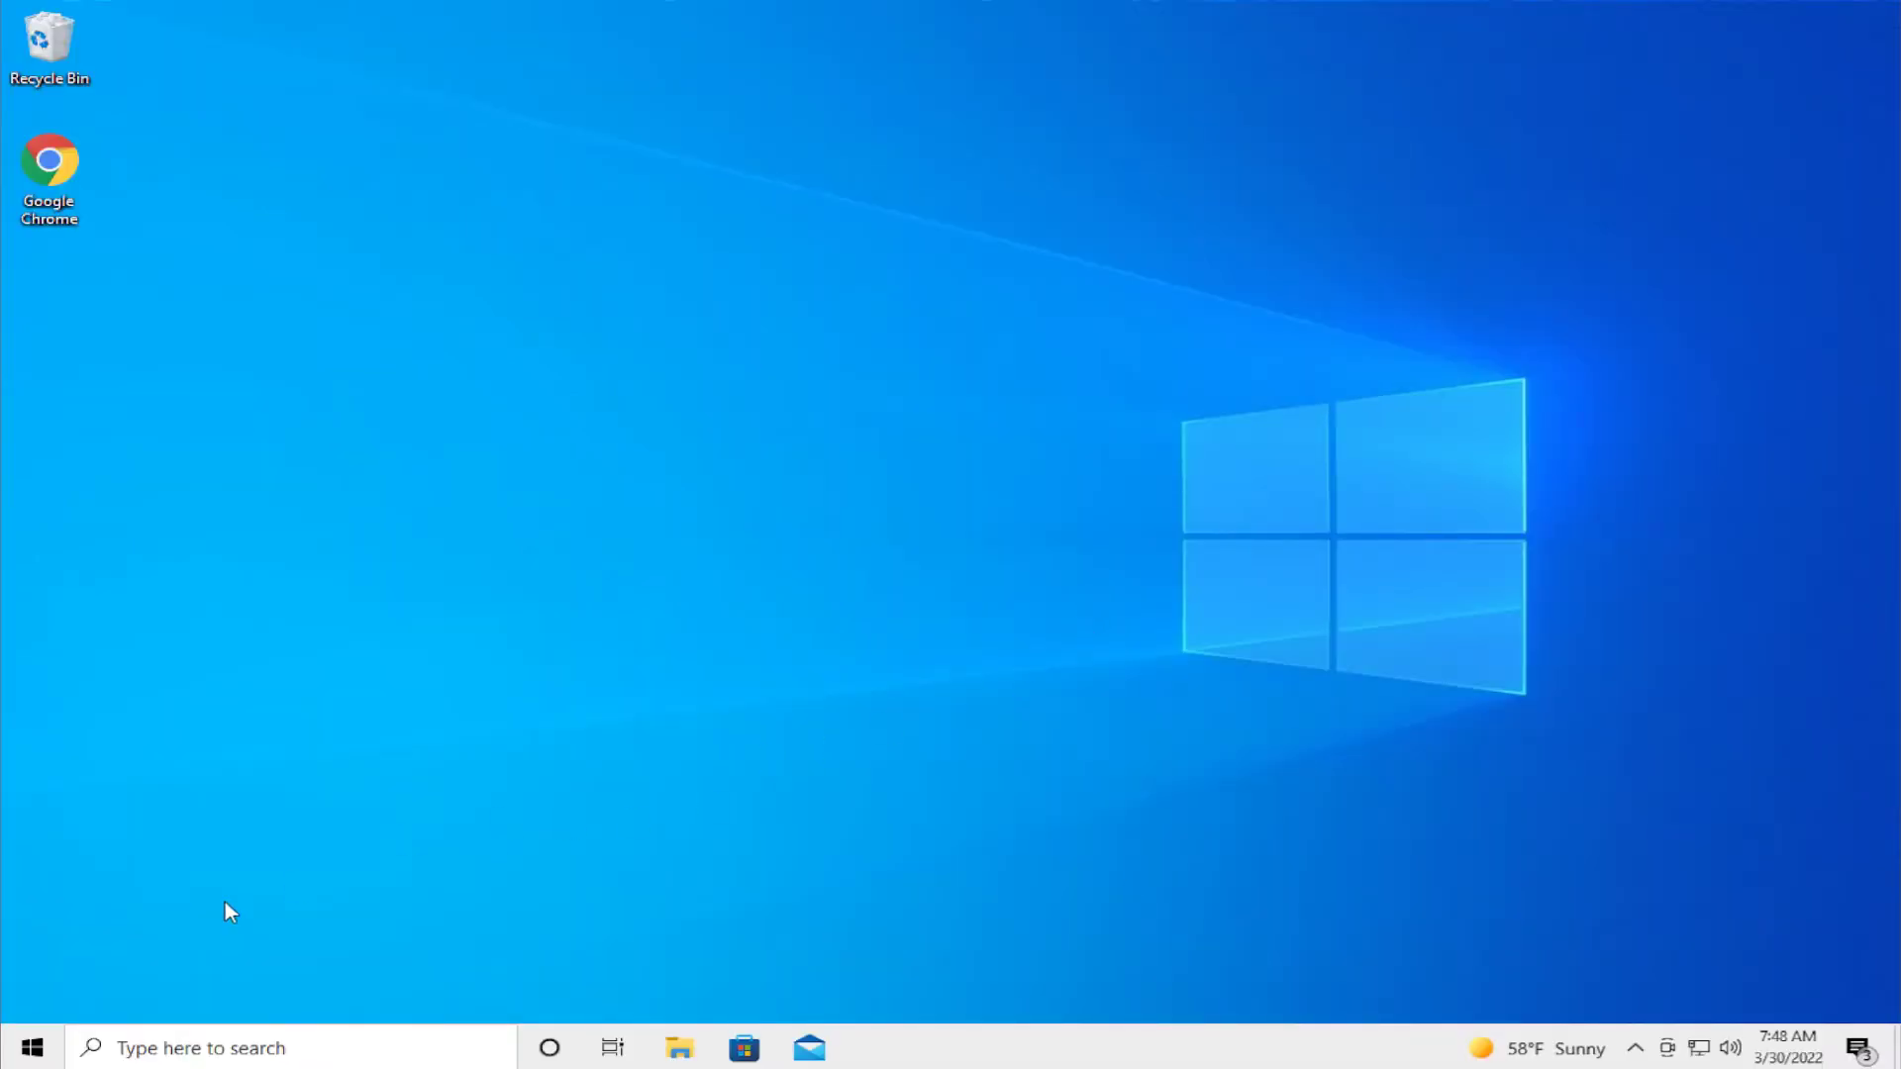
# - Launch Device Manager from a Start menu search for 'device'
pyautogui.click(36, 1051)
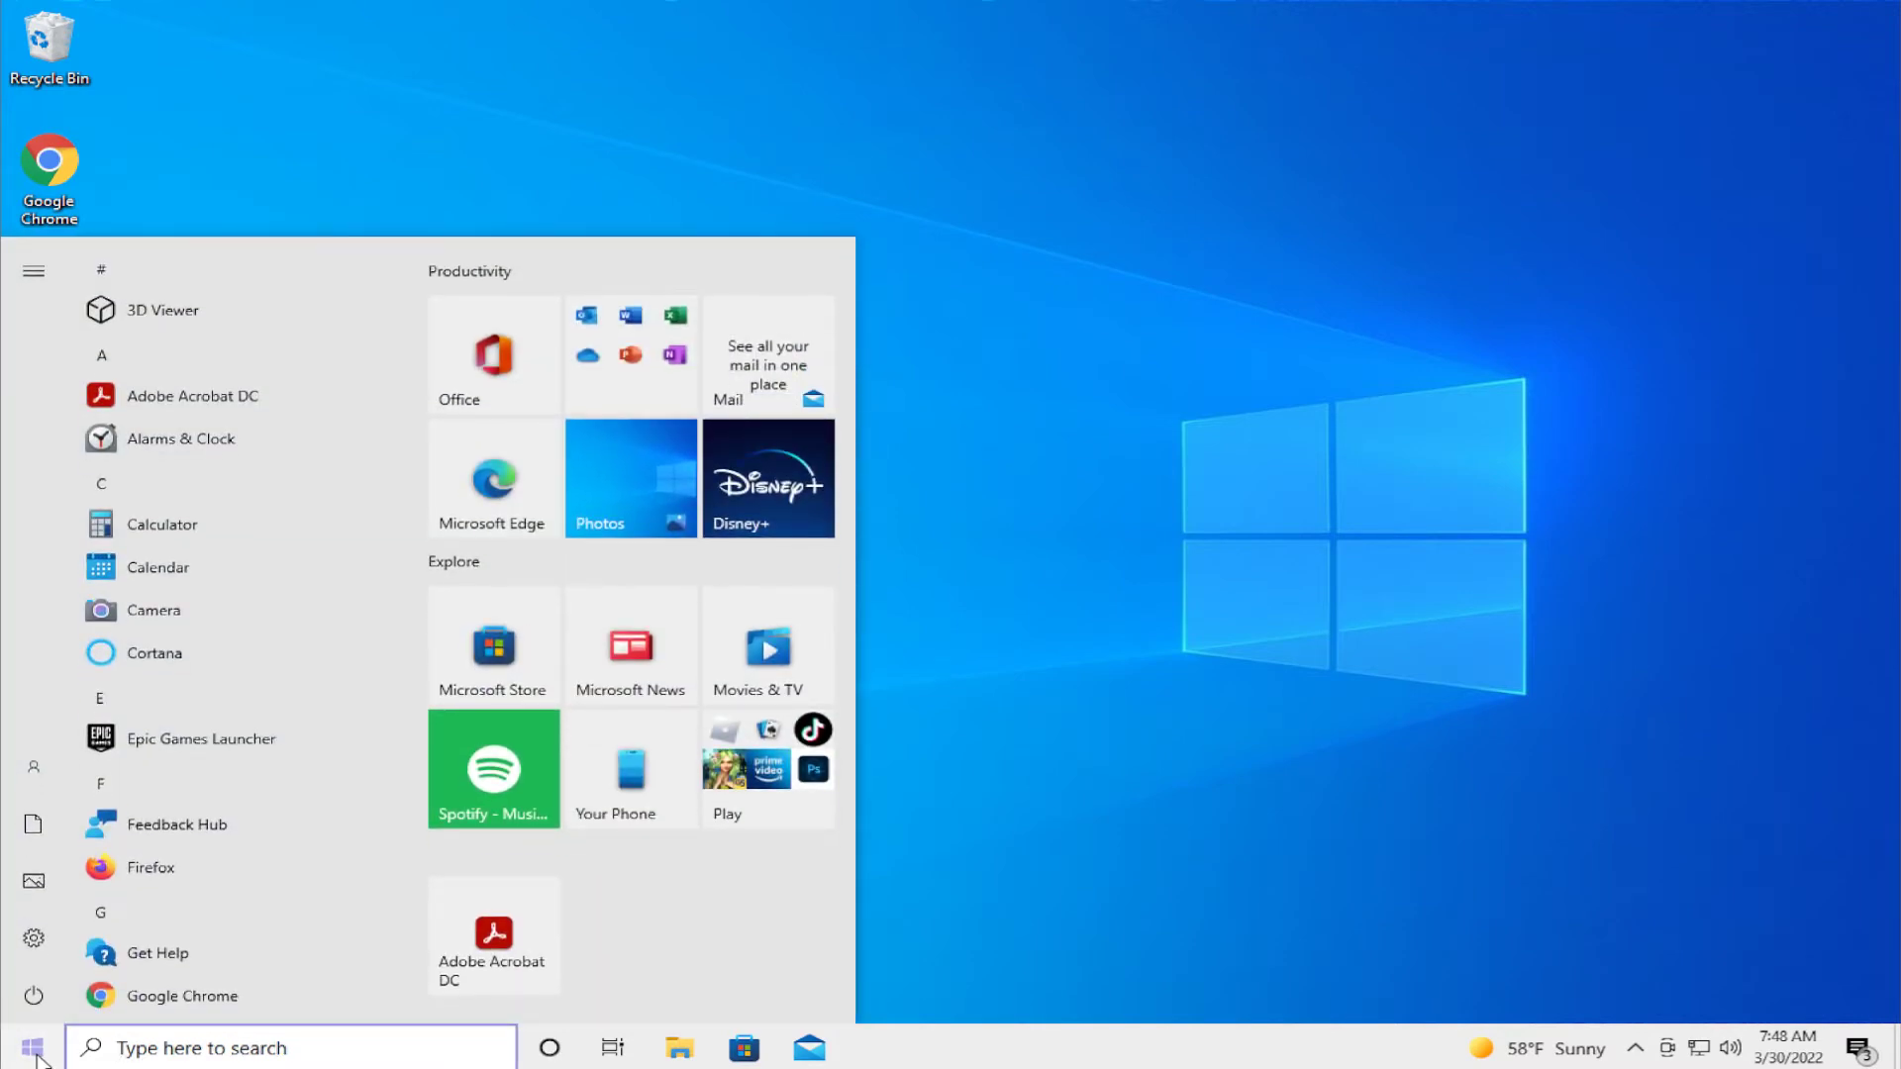
pyautogui.write('device')
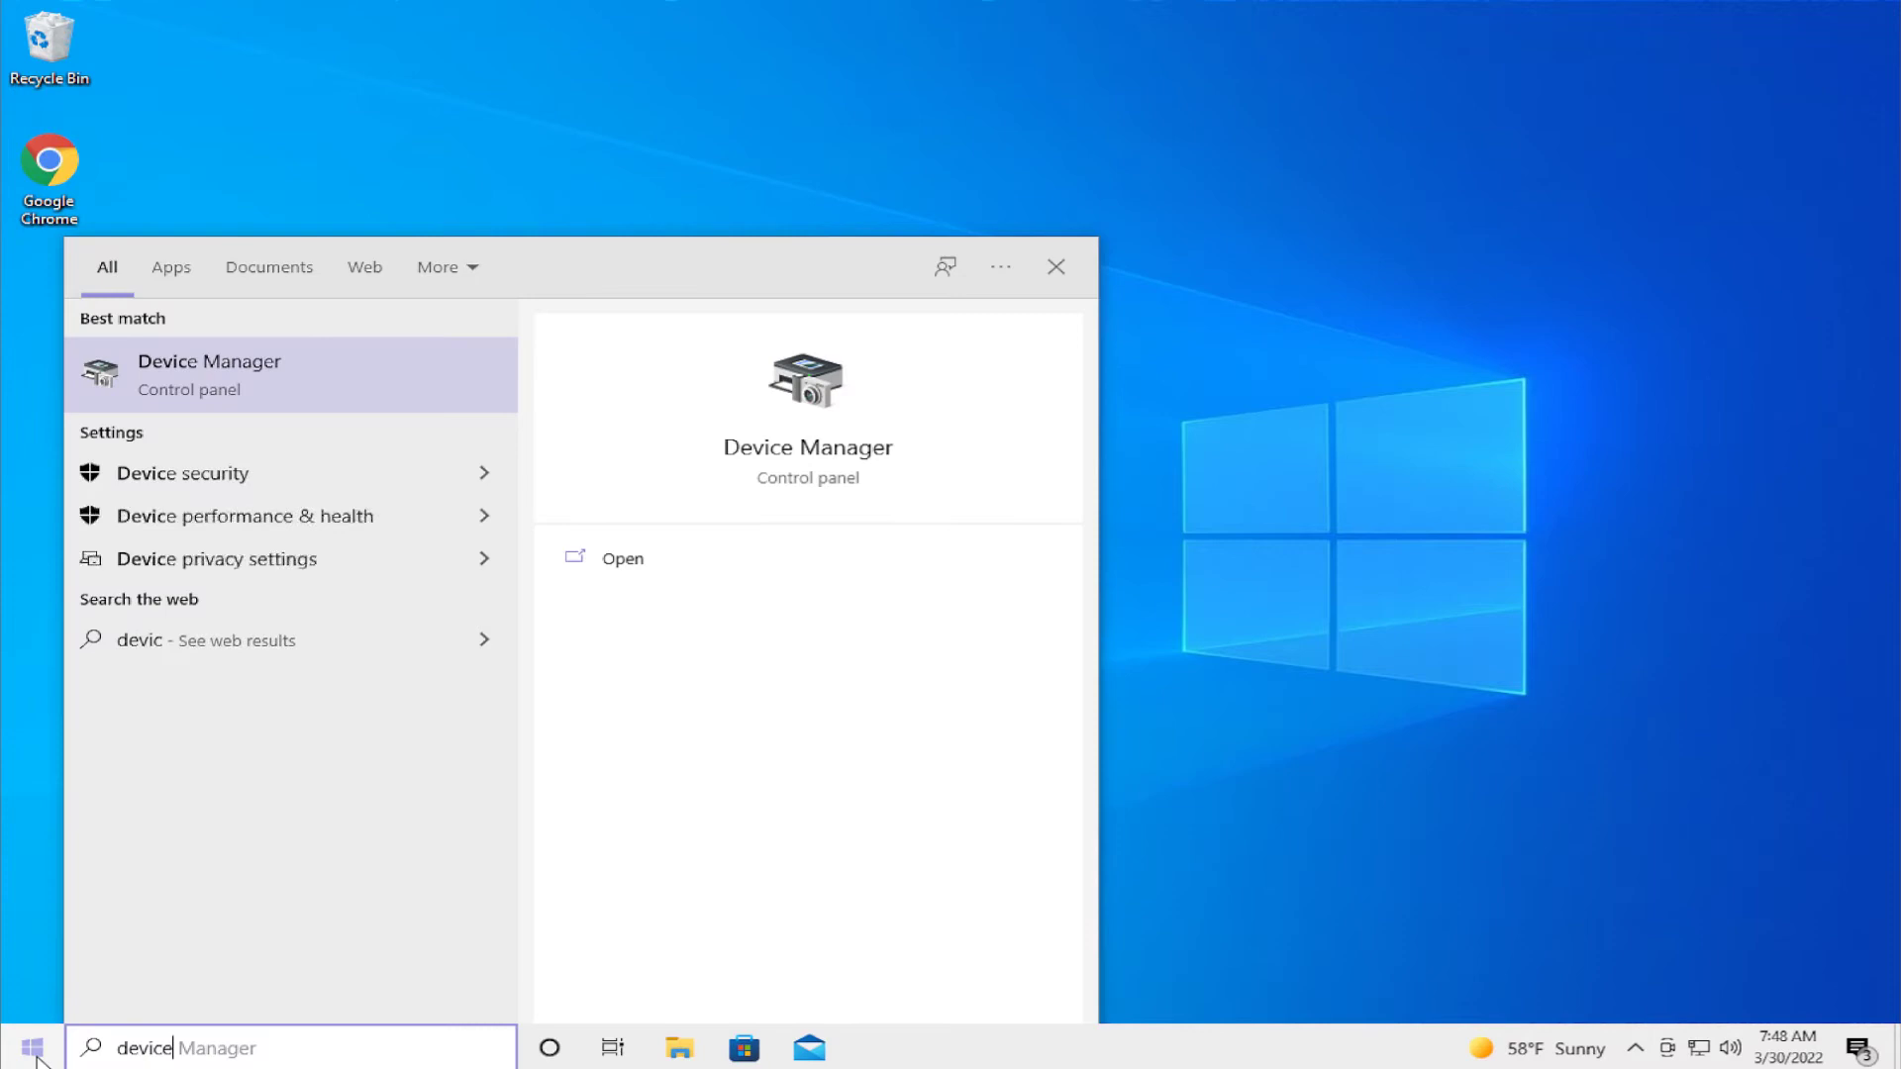
pyautogui.click(265, 401)
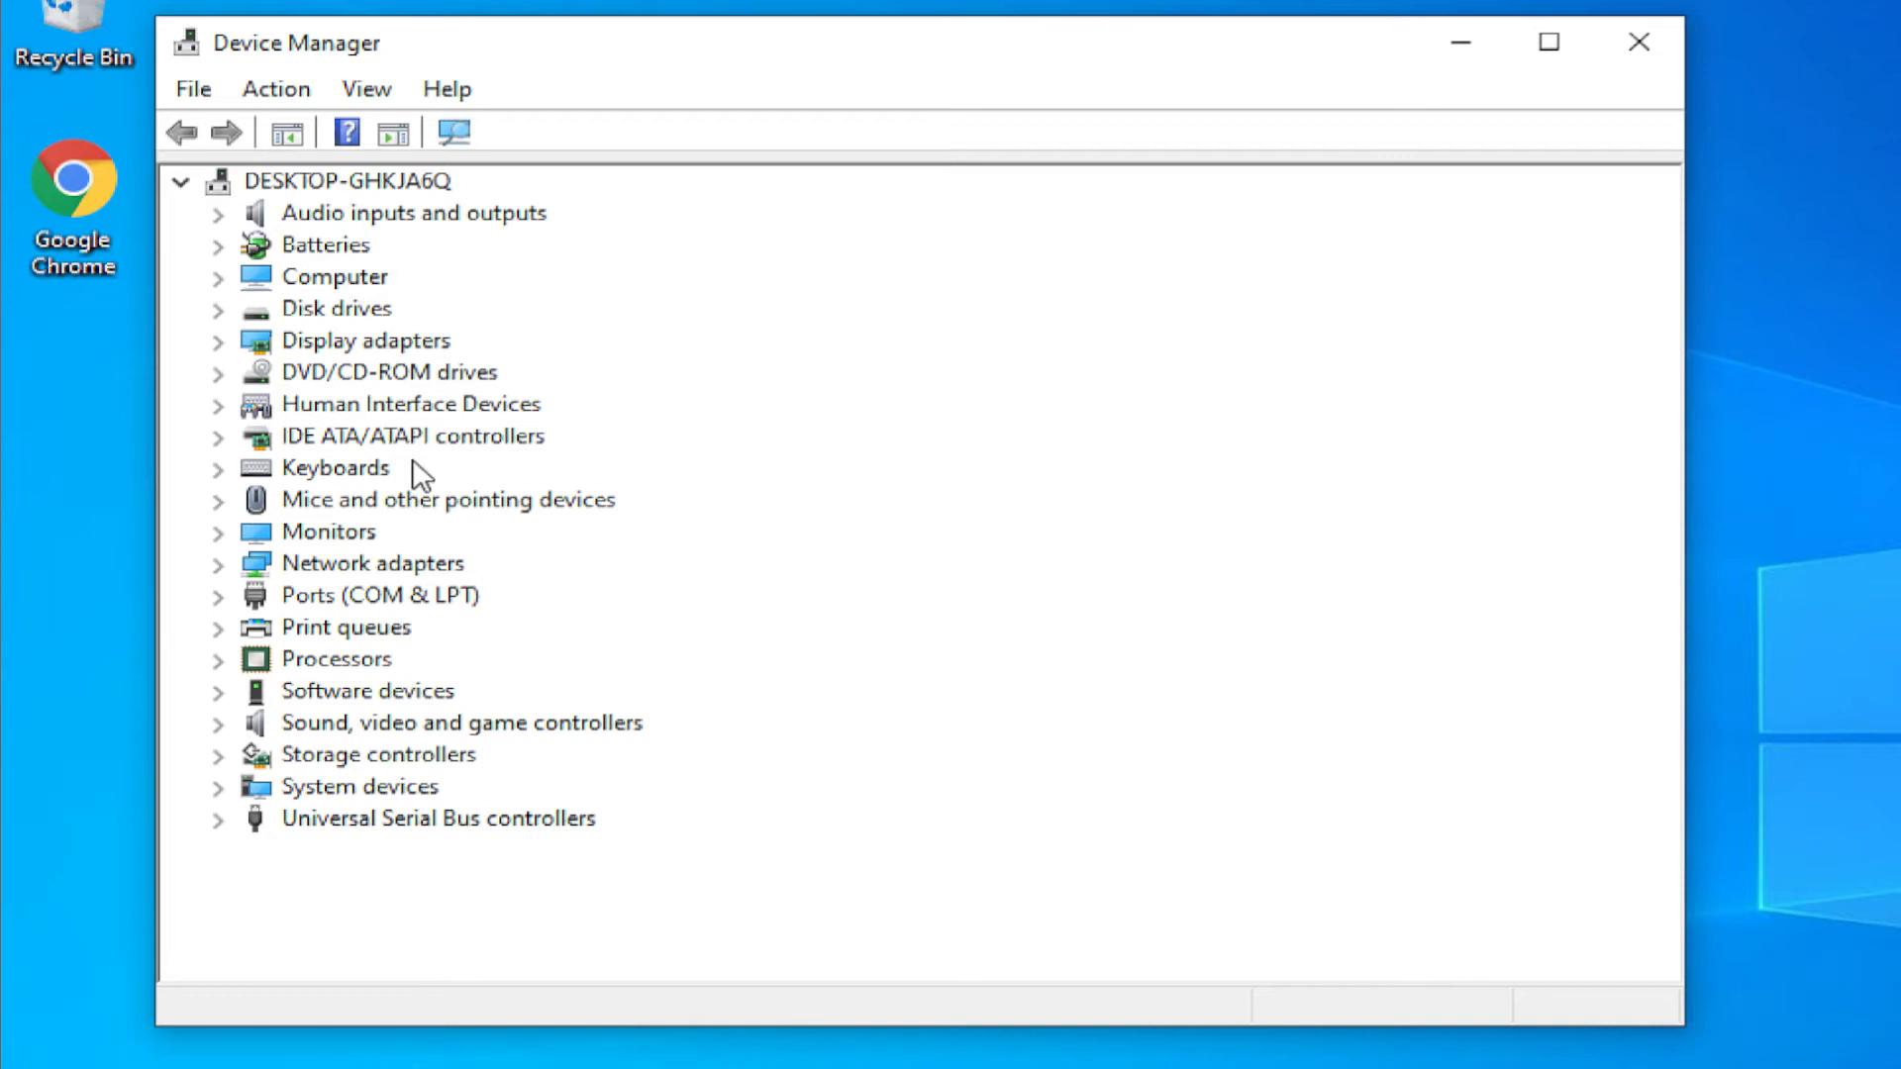
# - Under Audio inputs and outputs, start Update driver for Speakers (High Definition Audio Device)
pyautogui.click(381, 211)
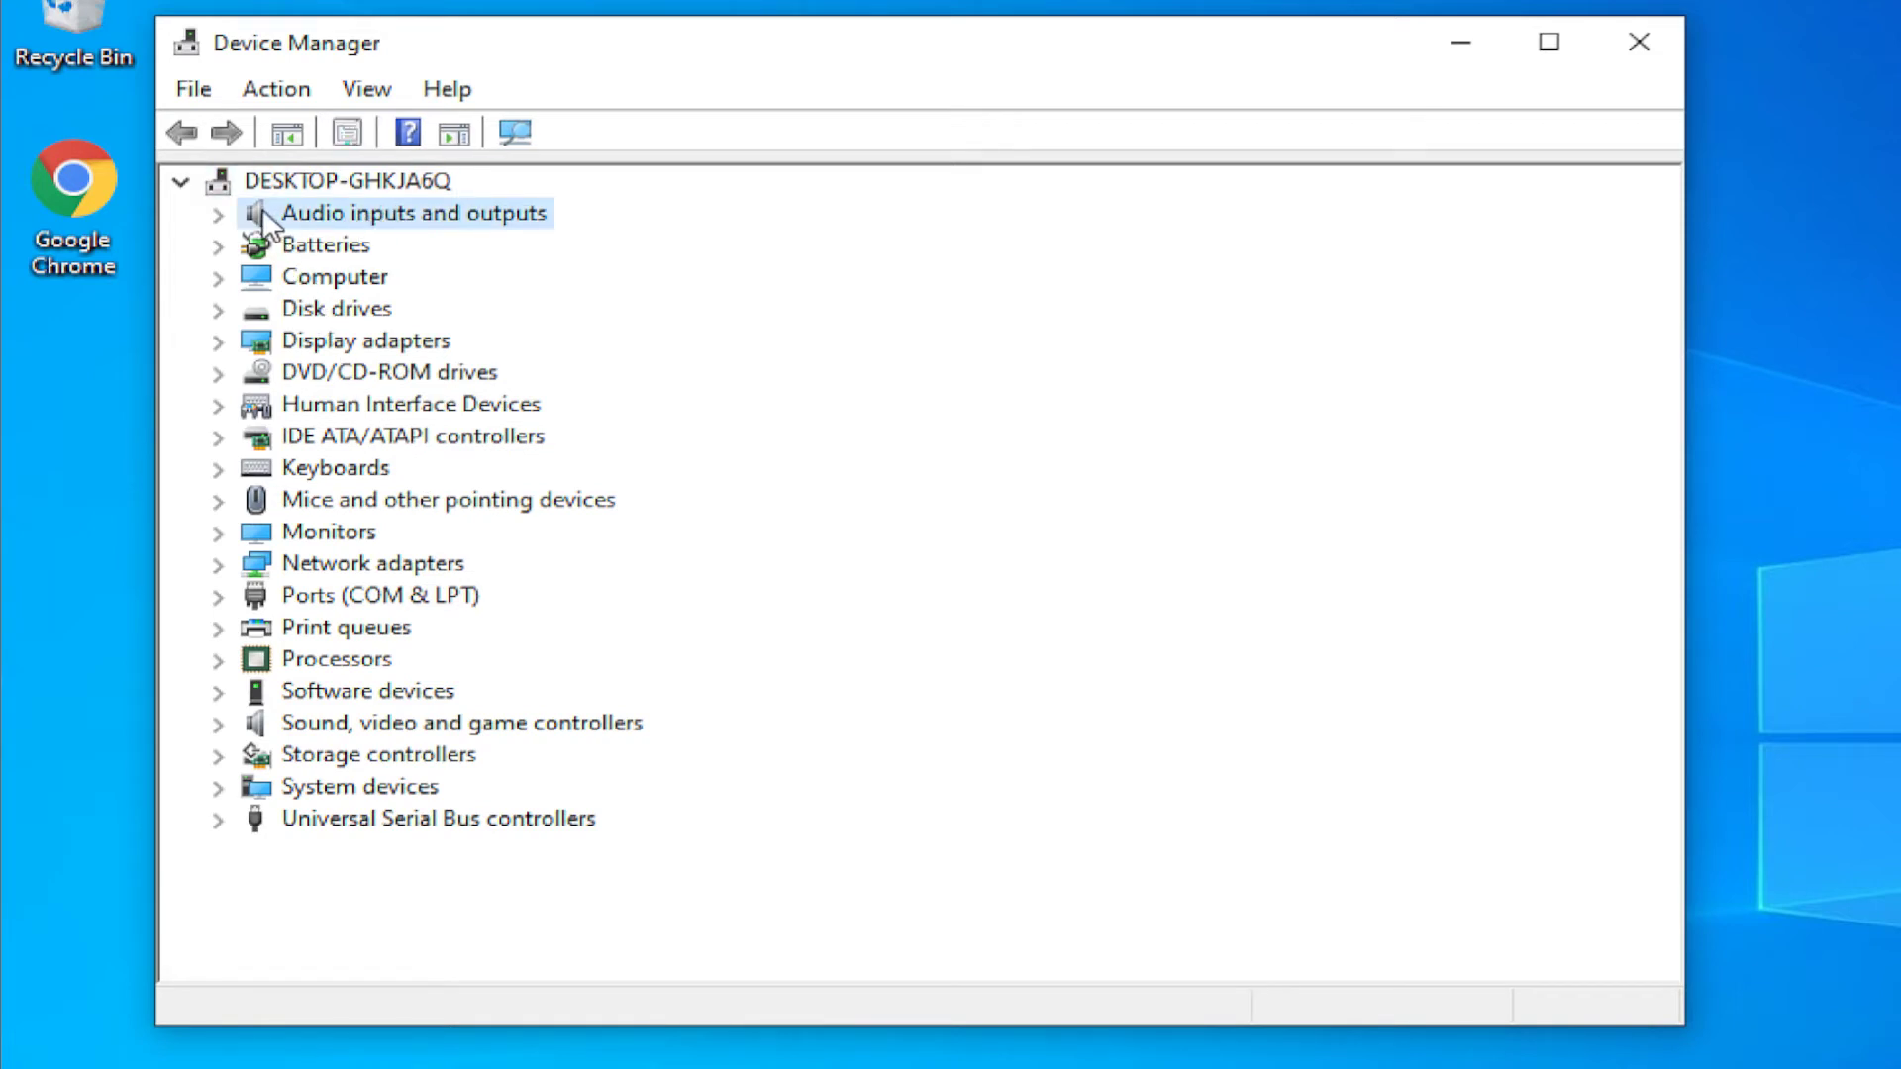
pyautogui.doubleClick(341, 213)
pyautogui.click(440, 279)
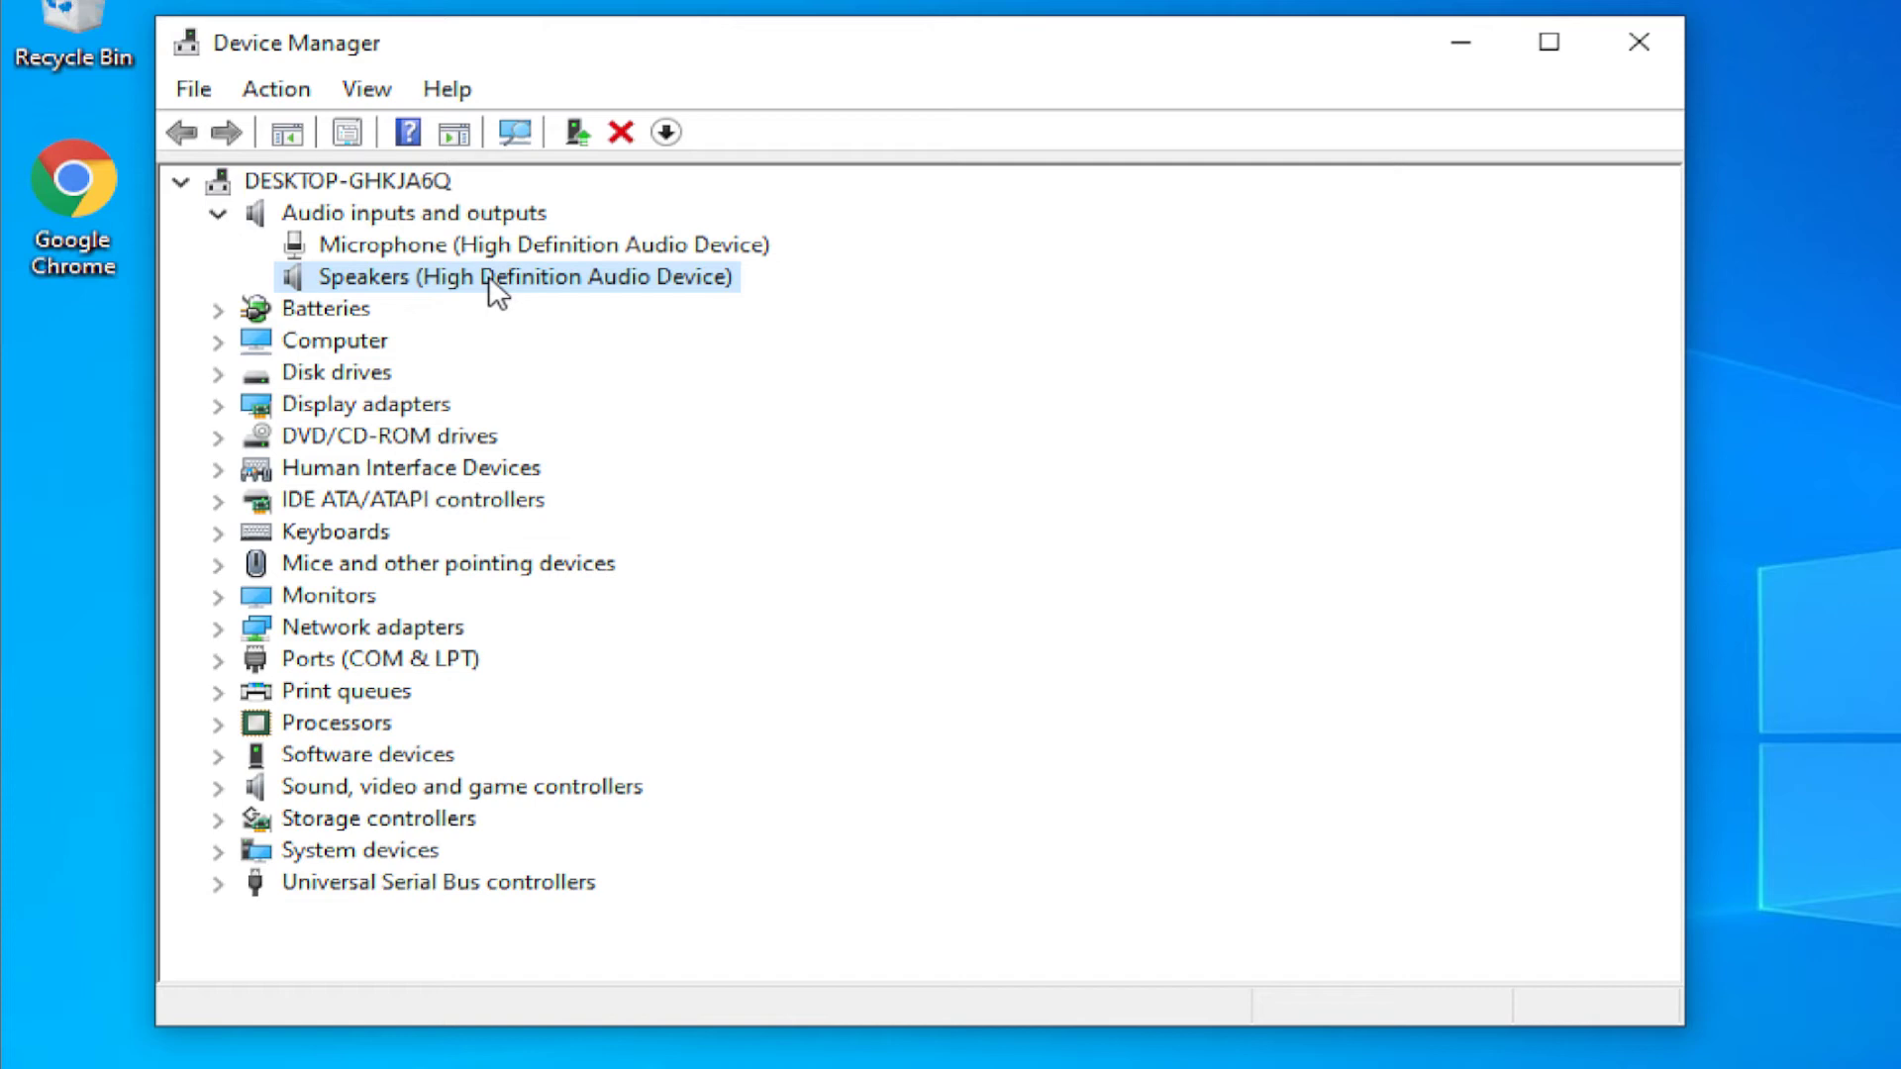
pyautogui.rightClick(496, 292)
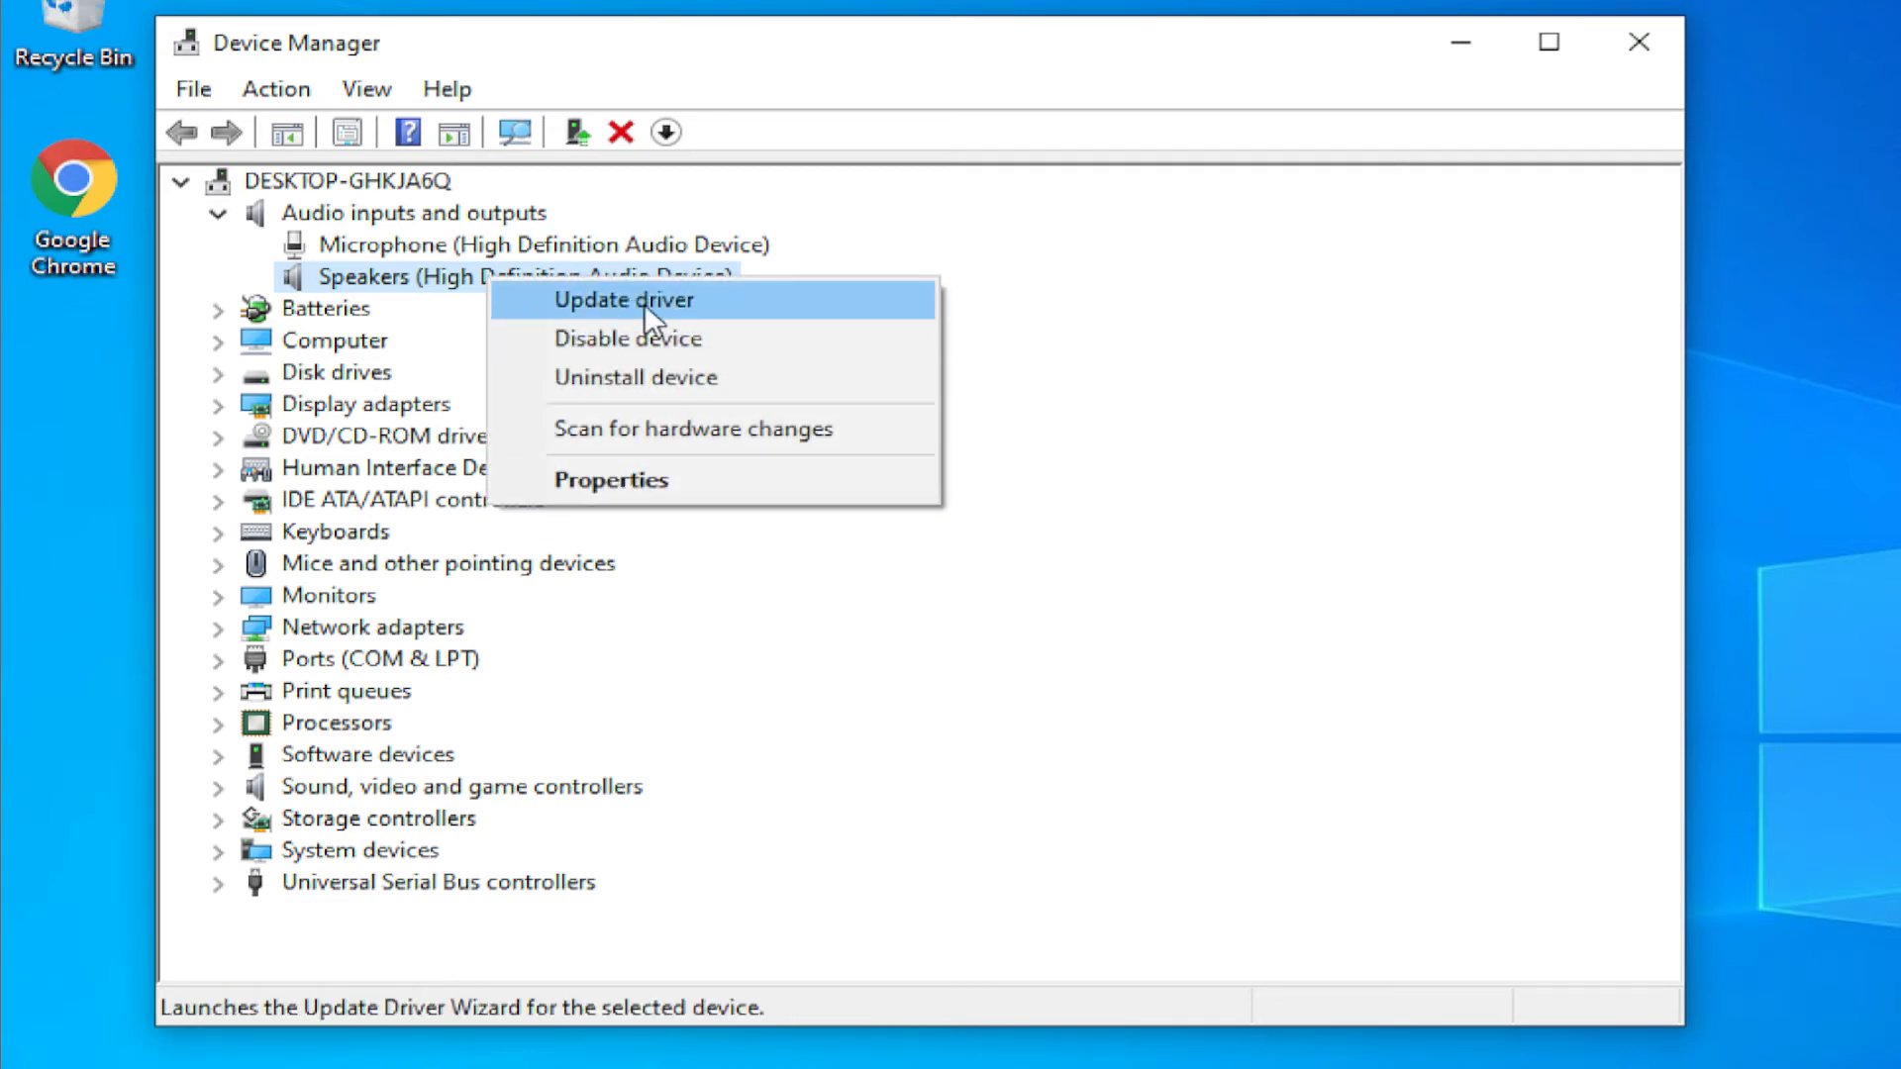
pyautogui.click(732, 313)
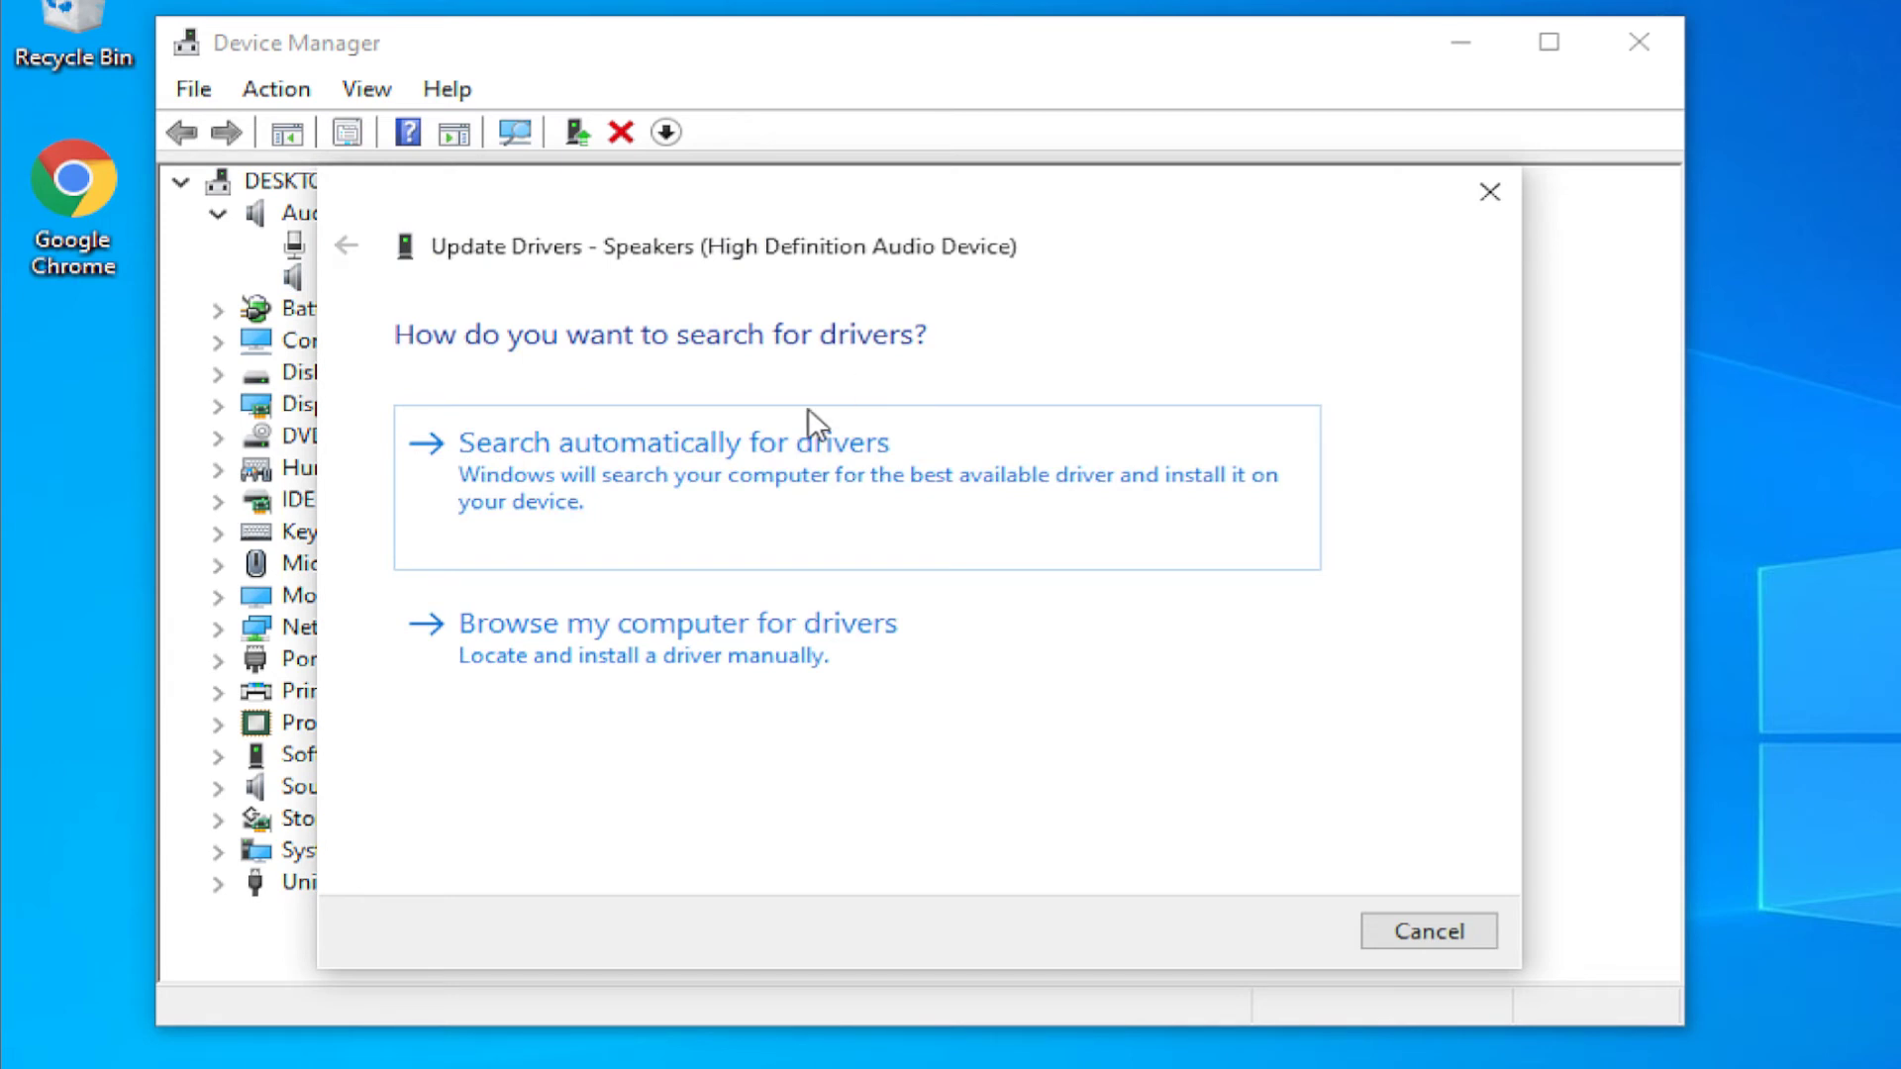
# - Search automatically to confirm the best speaker driver is installed, then close Device Manager
pyautogui.click(761, 441)
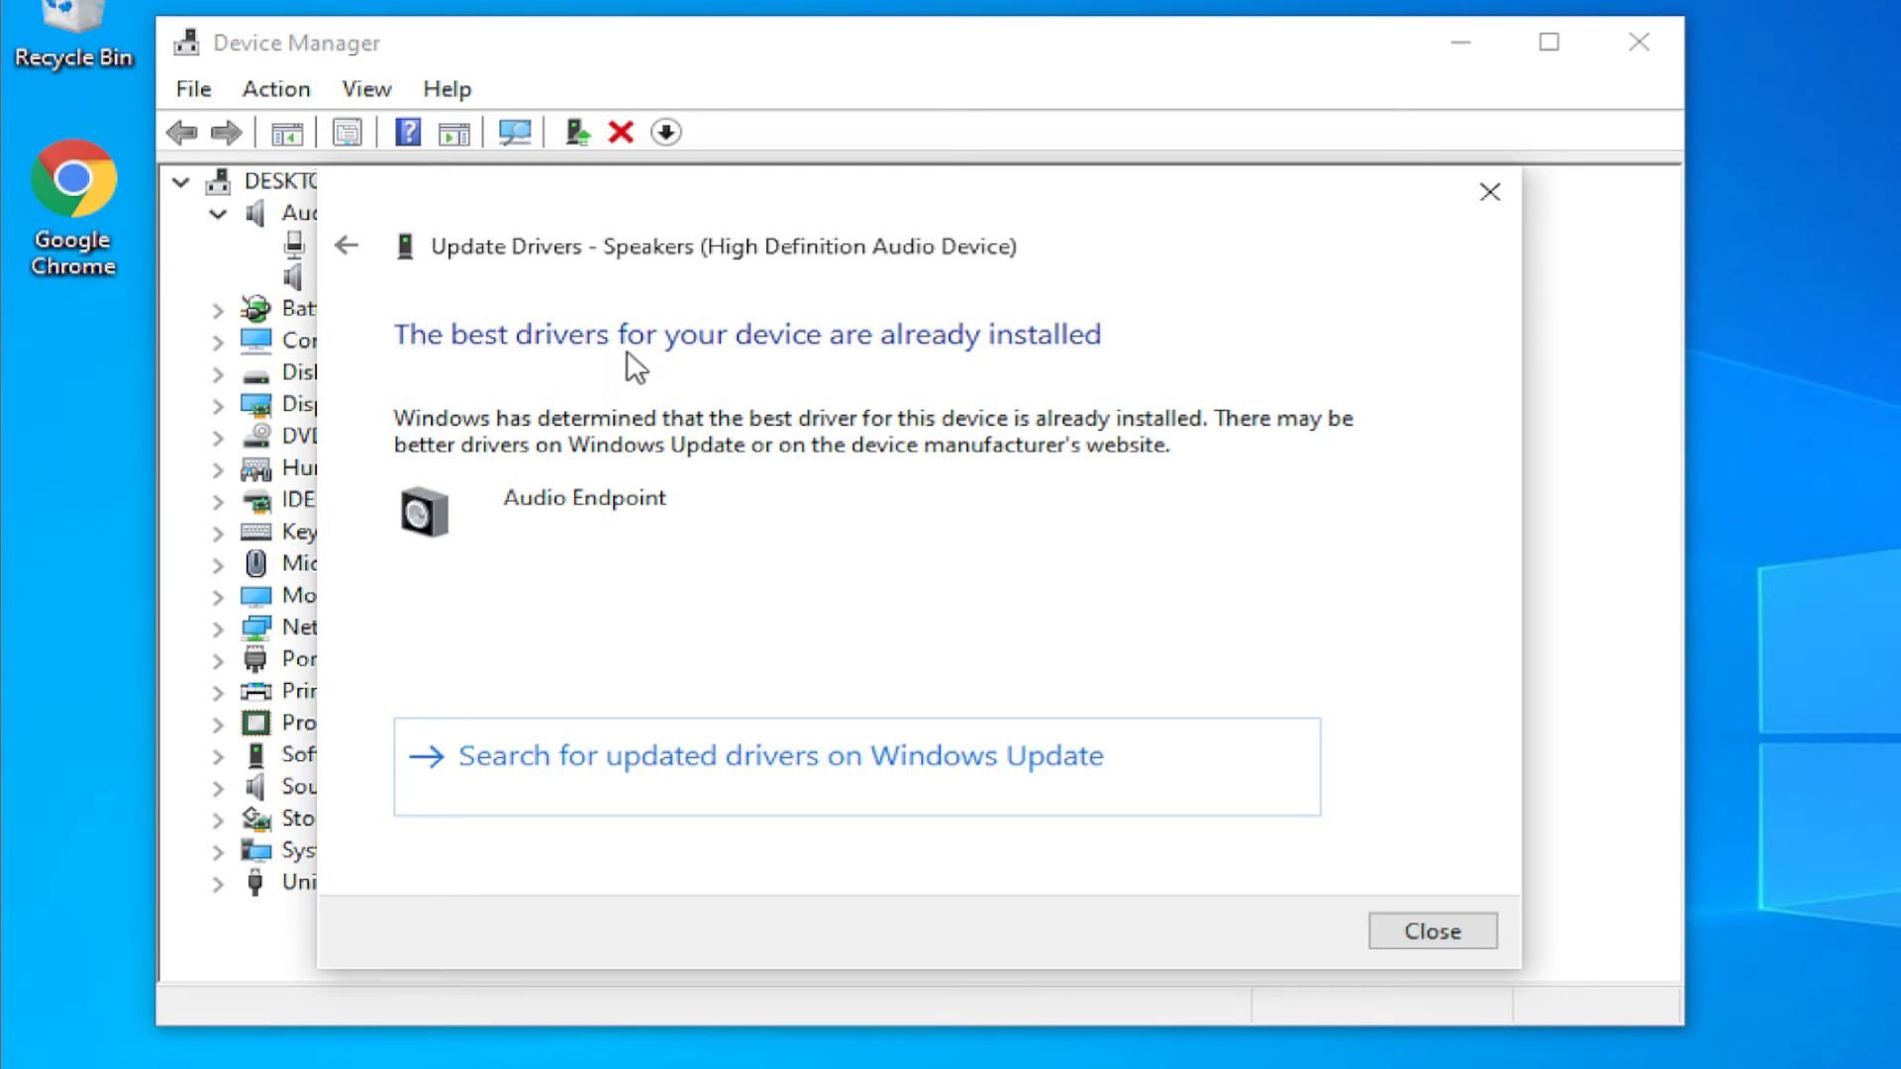
pyautogui.click(1392, 928)
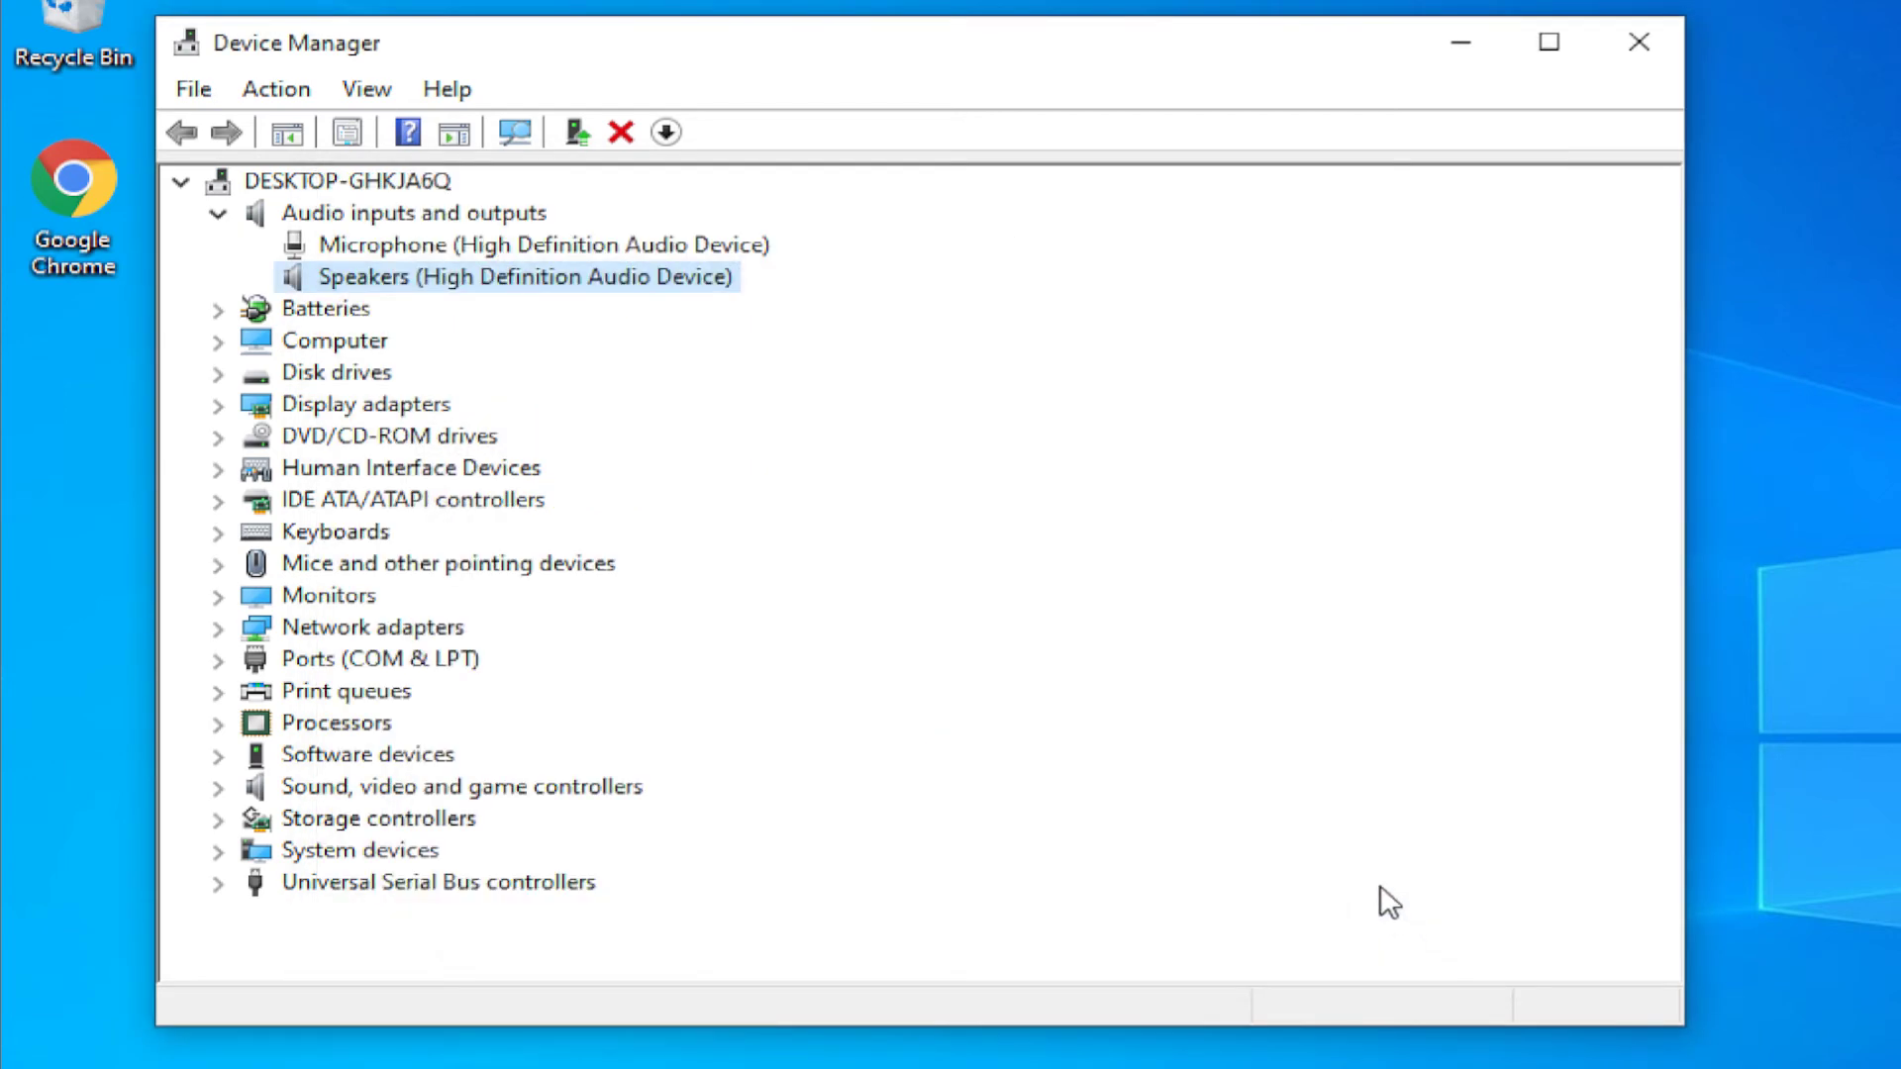
pyautogui.click(220, 212)
pyautogui.click(1638, 43)
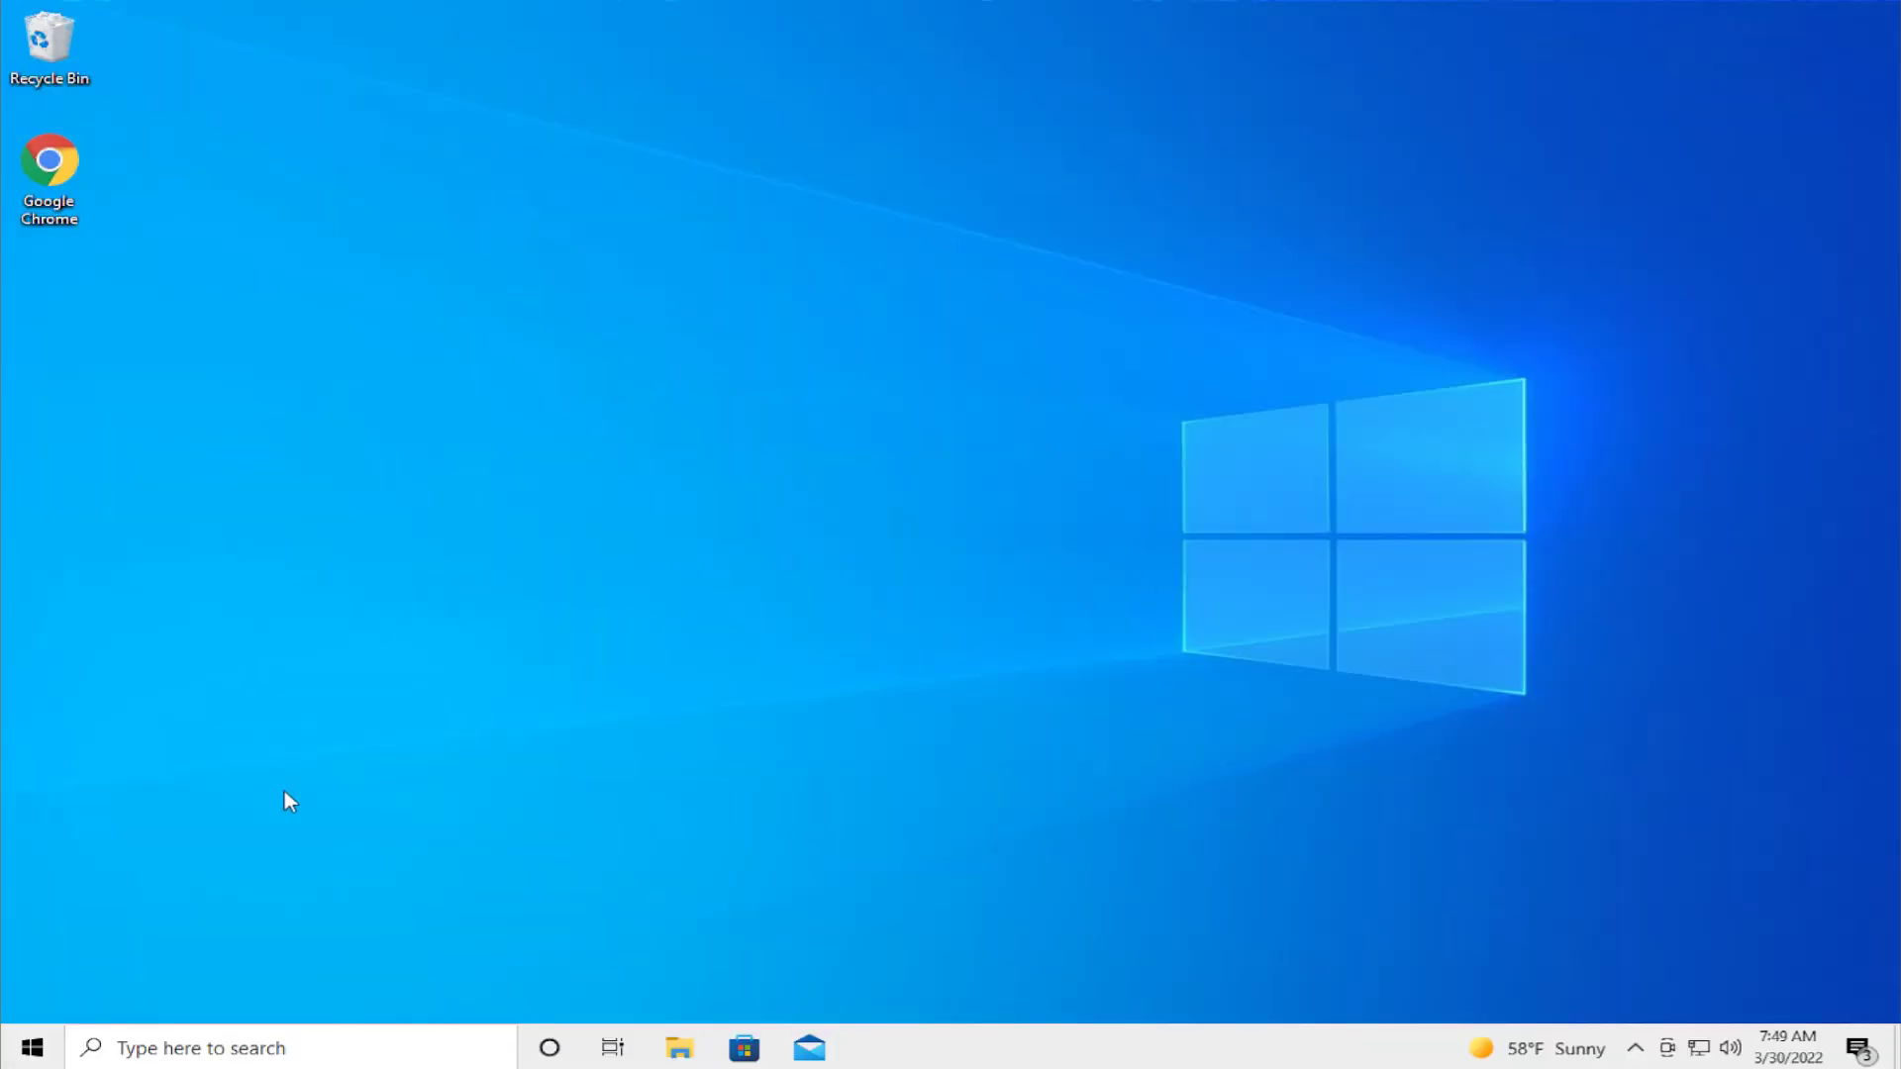
# - Restart the PC from the Start menu's Power options
pyautogui.click(31, 1048)
pyautogui.click(34, 995)
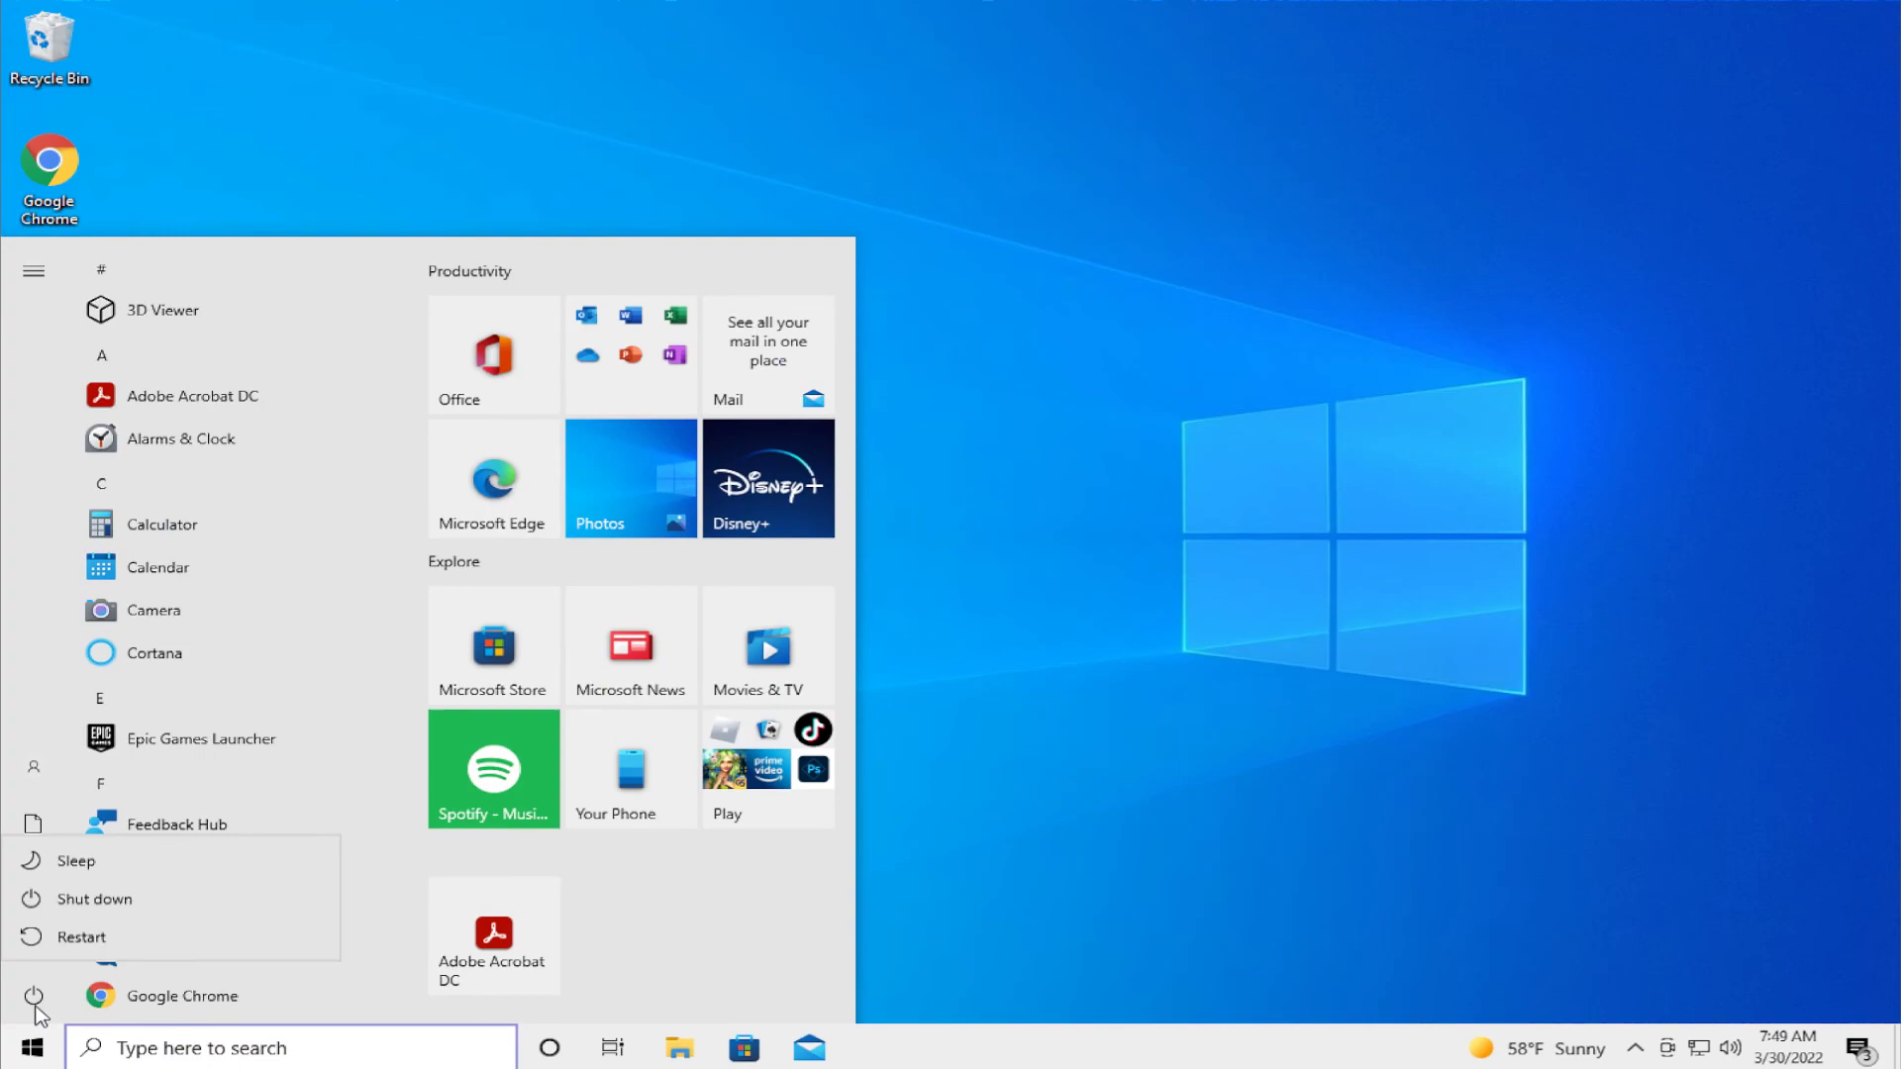
pyautogui.click(80, 938)
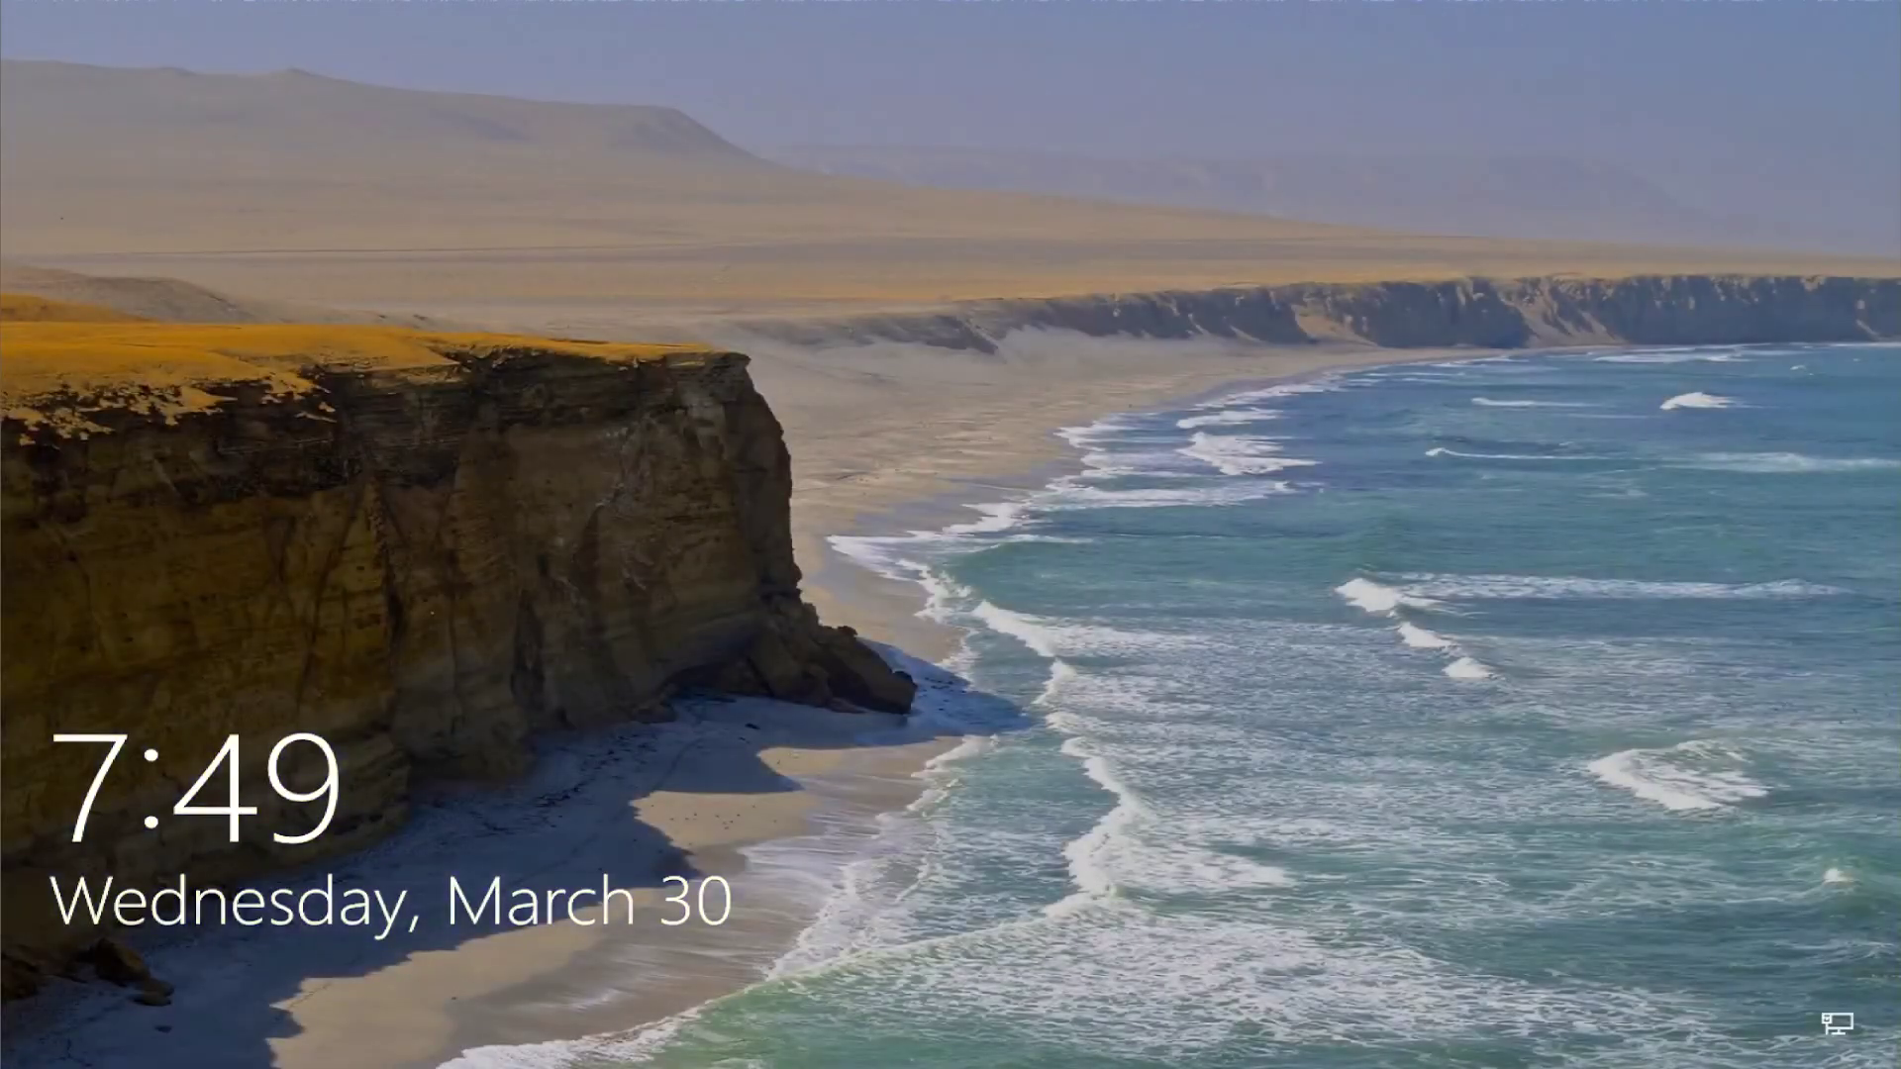
# - Dismiss the lock screen and submit the password to sign in as Alice
pyautogui.press('space')
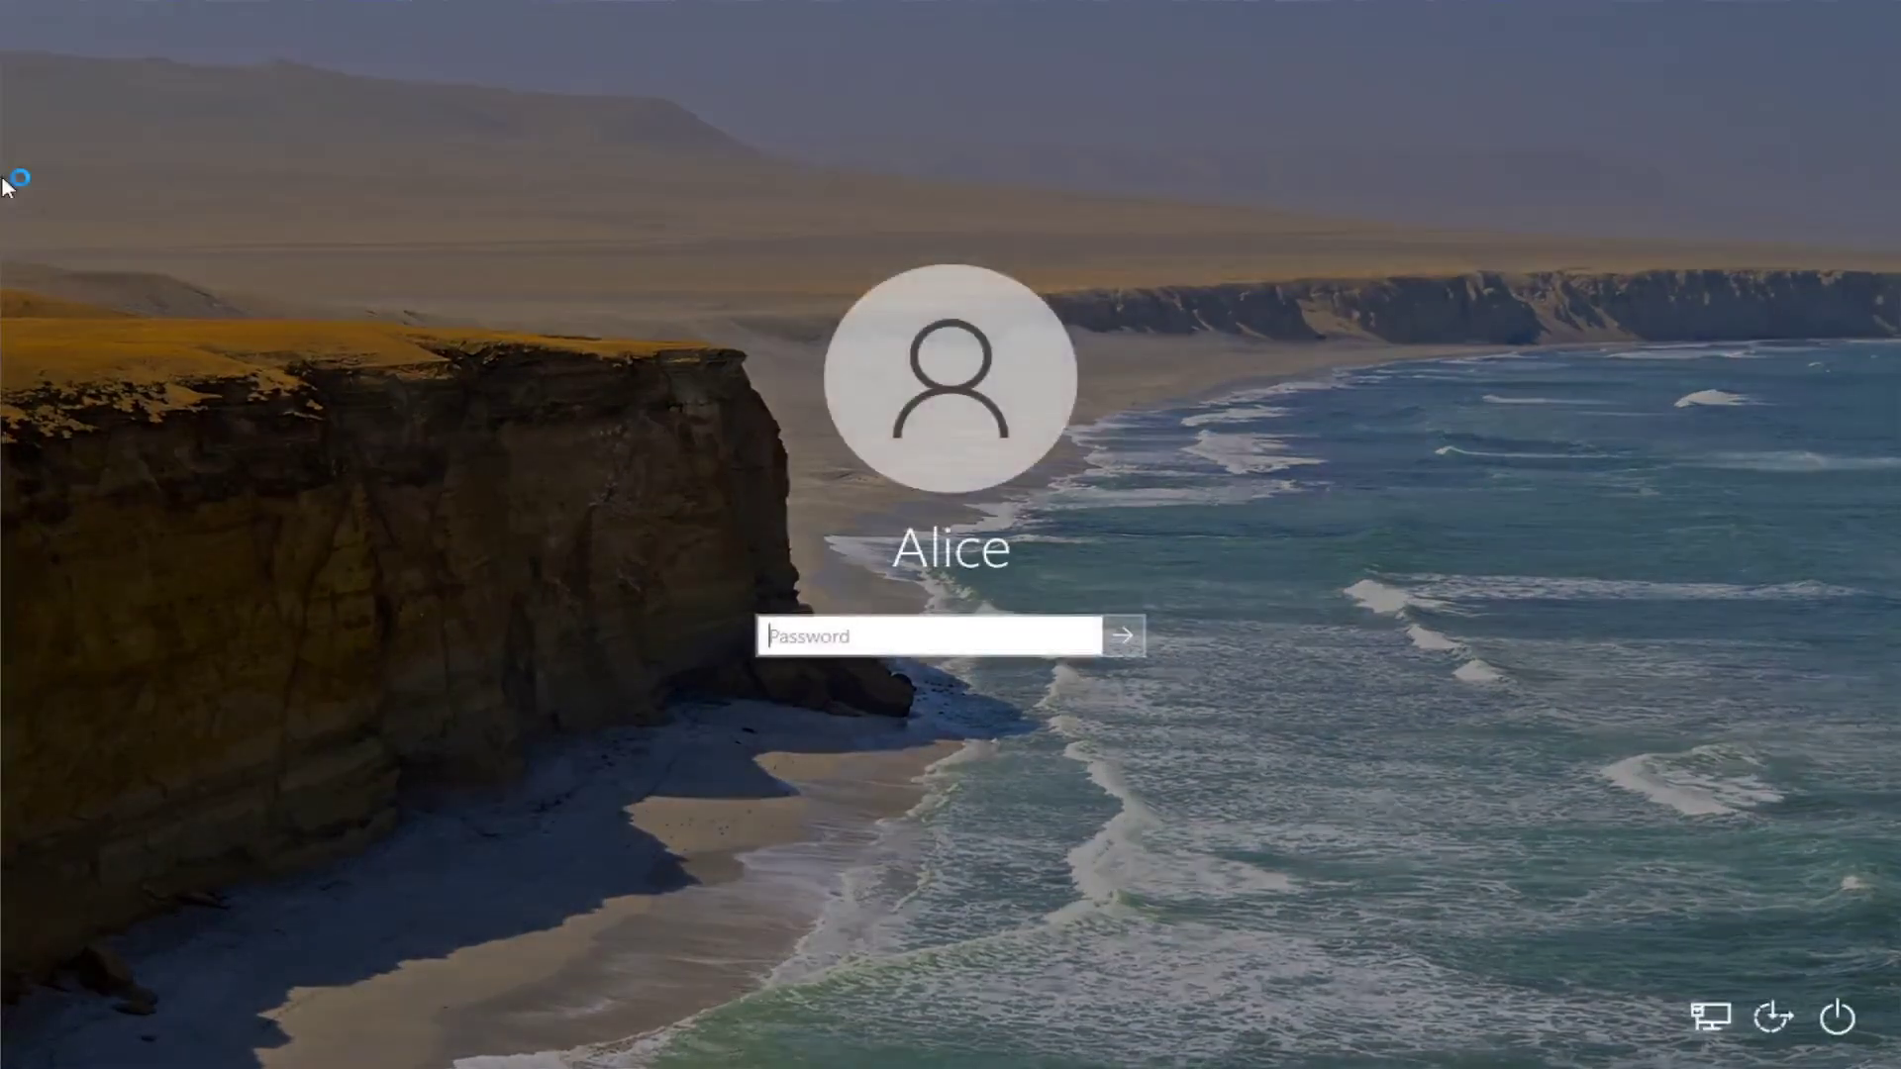
pyautogui.write('•••••••')
pyautogui.press('Return')
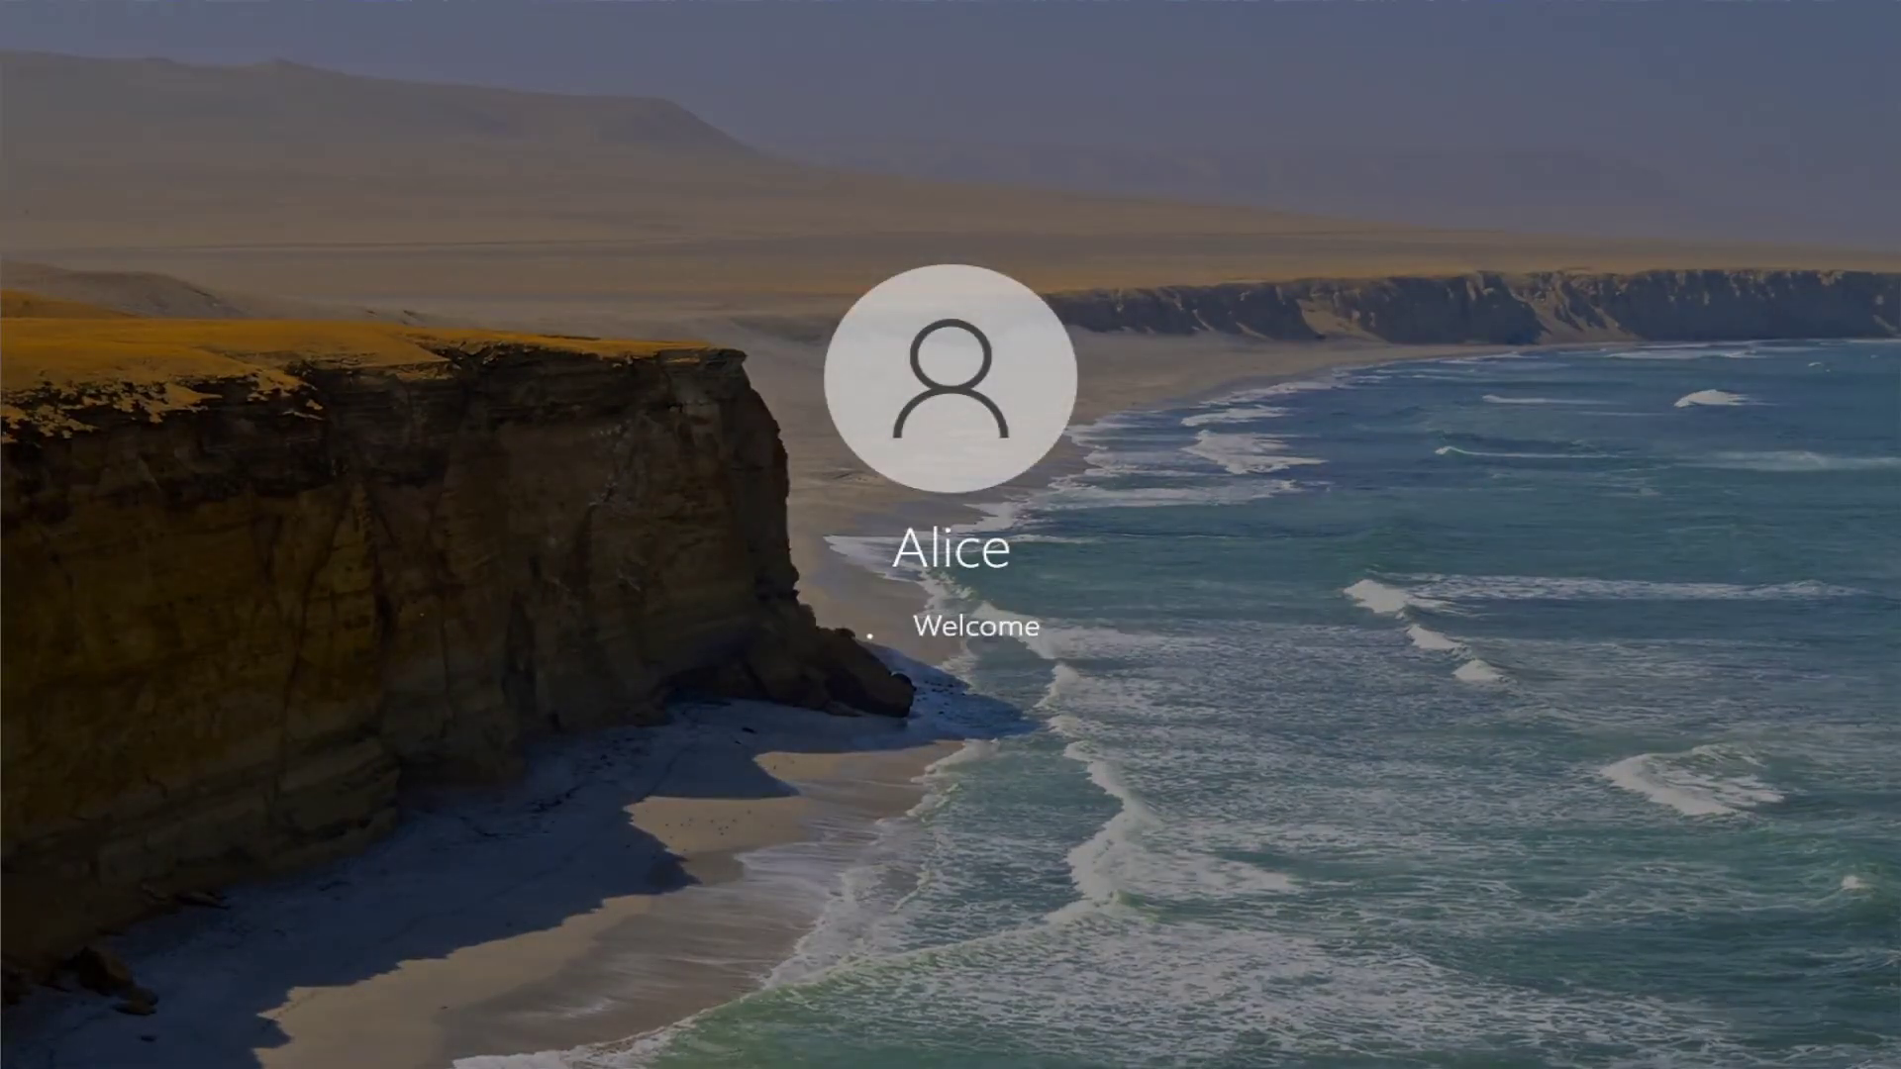